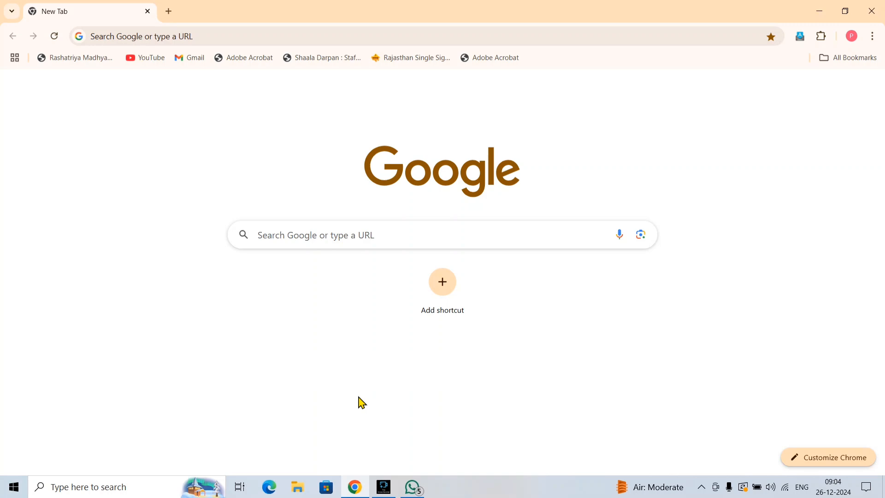
# - Search Google for pripaymanager and open the Panchayati Raj site at pripaymanager.rajasthan.gov.in
pyautogui.click(362, 238)
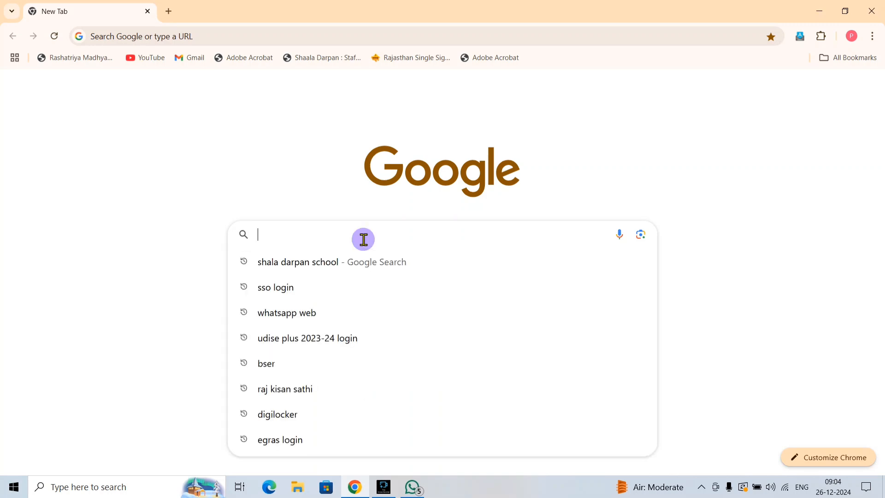
pyautogui.write('PRI')
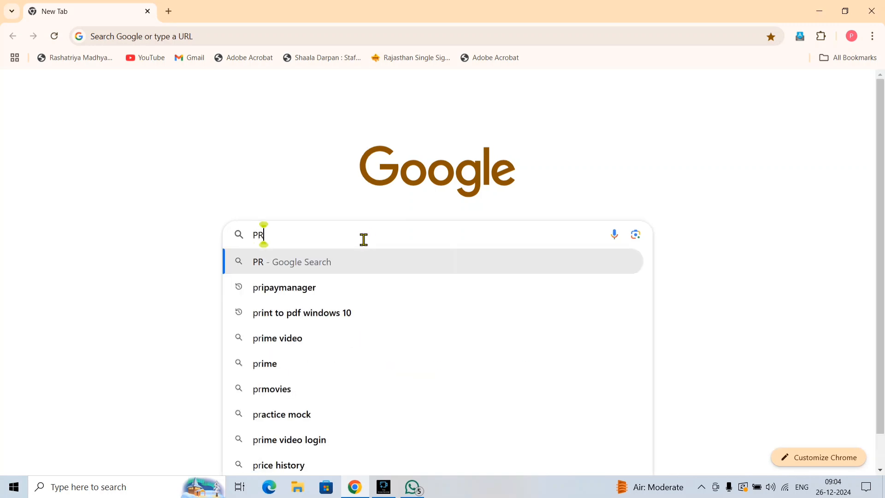
pyautogui.click(331, 287)
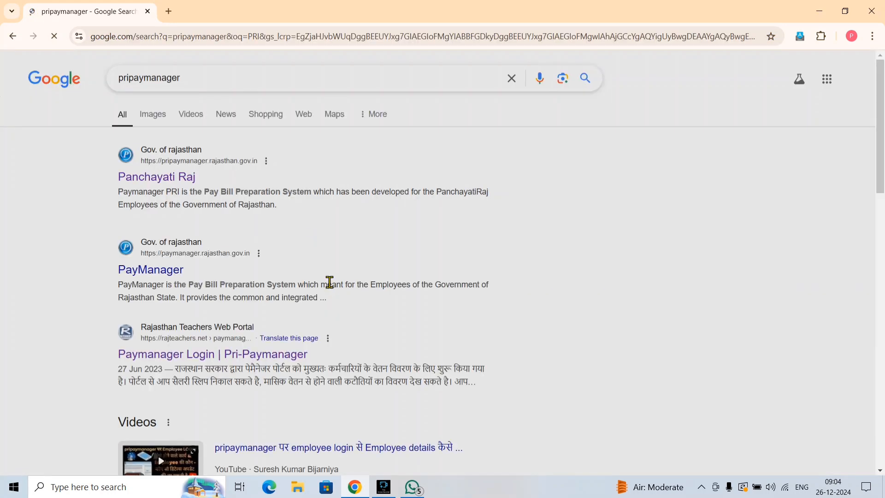
pyautogui.click(185, 186)
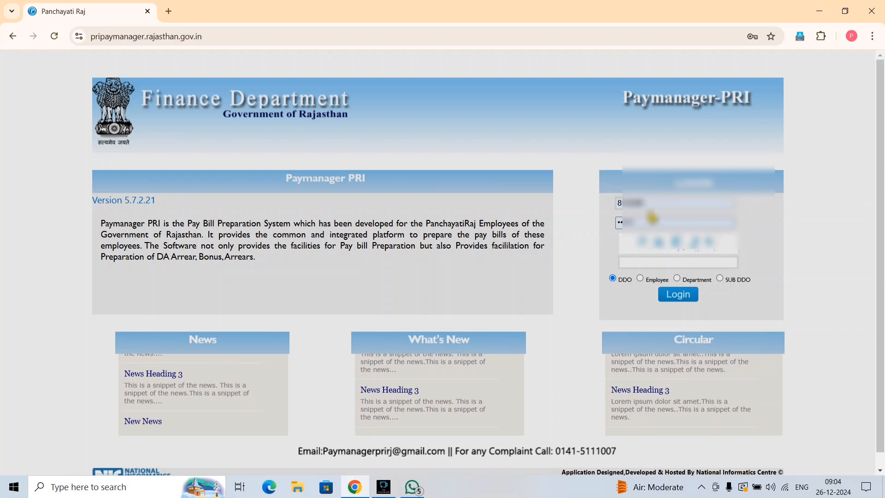
# - Enter the captcha verification code, choose the SUB DDO user type and log in with the prefilled credentials
pyautogui.click(642, 263)
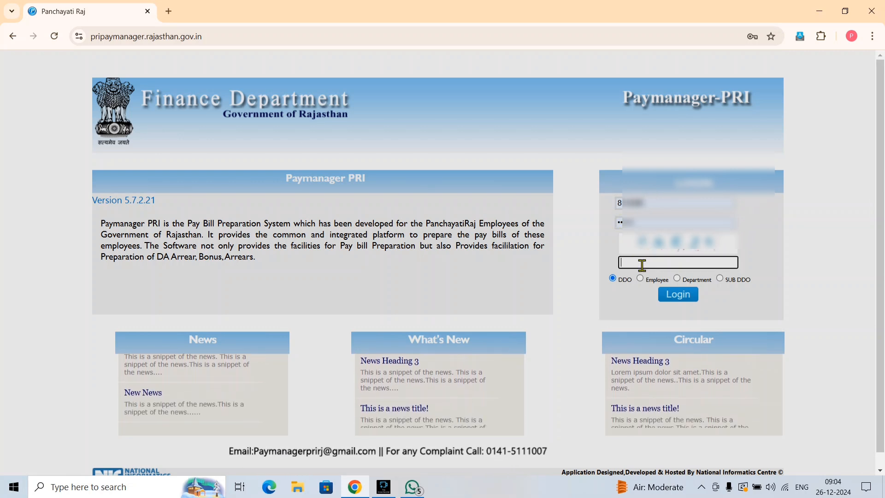
pyautogui.write('D')
pyautogui.write('RE5')
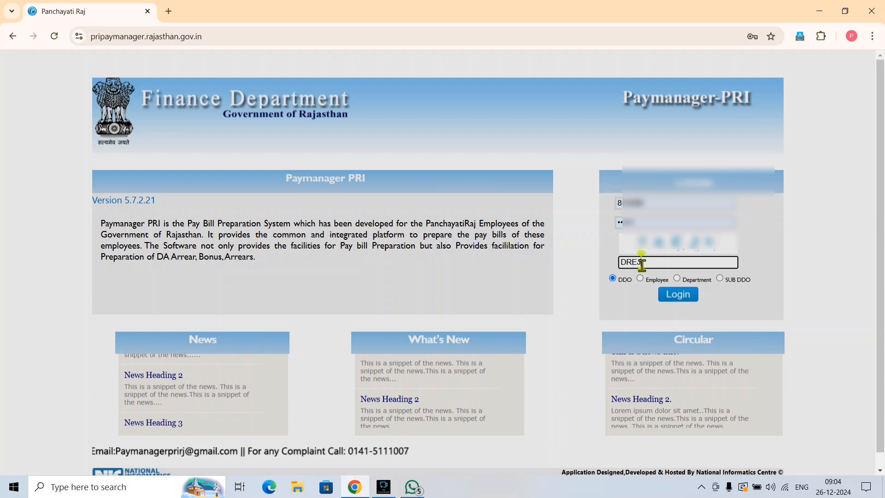
pyautogui.write('6')
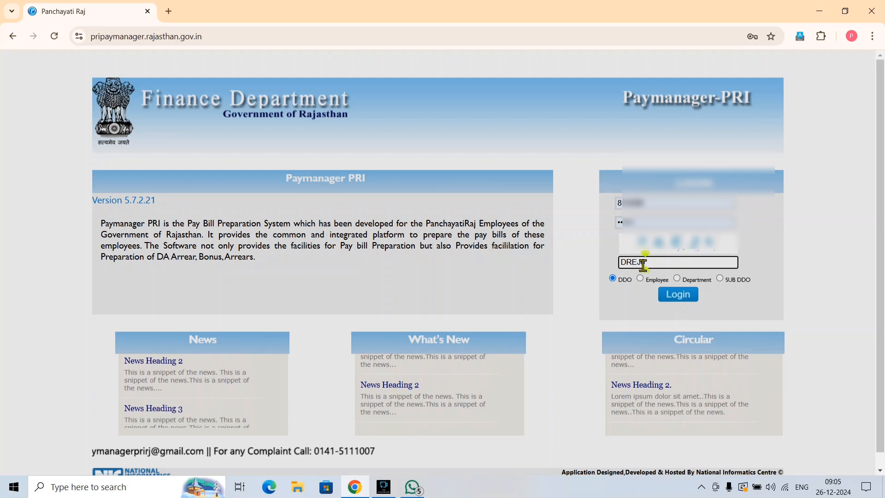
pyautogui.click(719, 278)
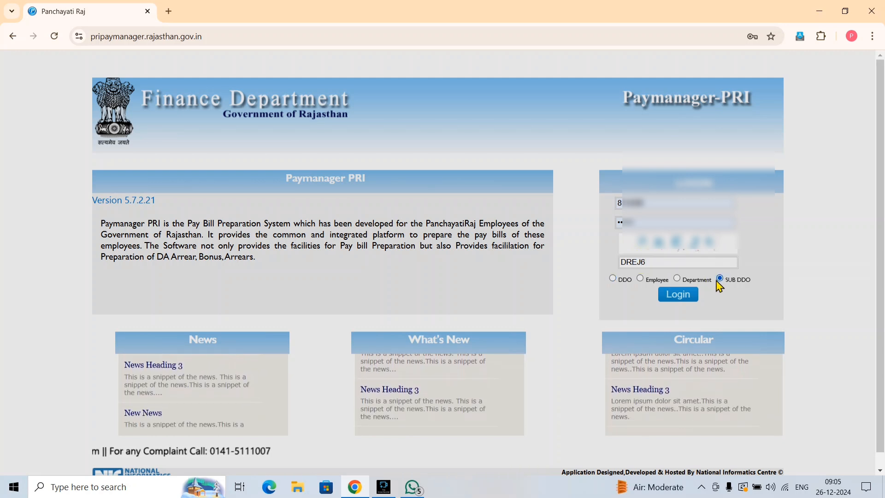
pyautogui.click(682, 294)
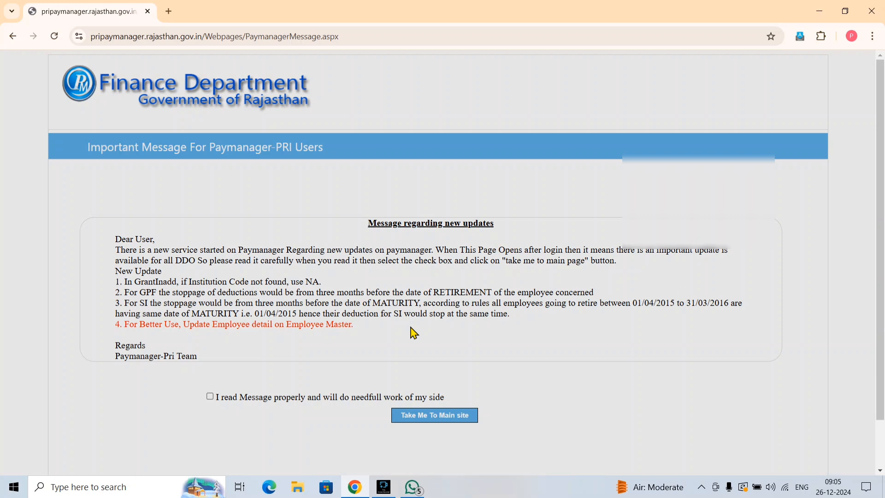
# - Acknowledge having read the important message for Paymanager-PRI users and continue to the main site
pyautogui.scroll(-1, 413, 332)
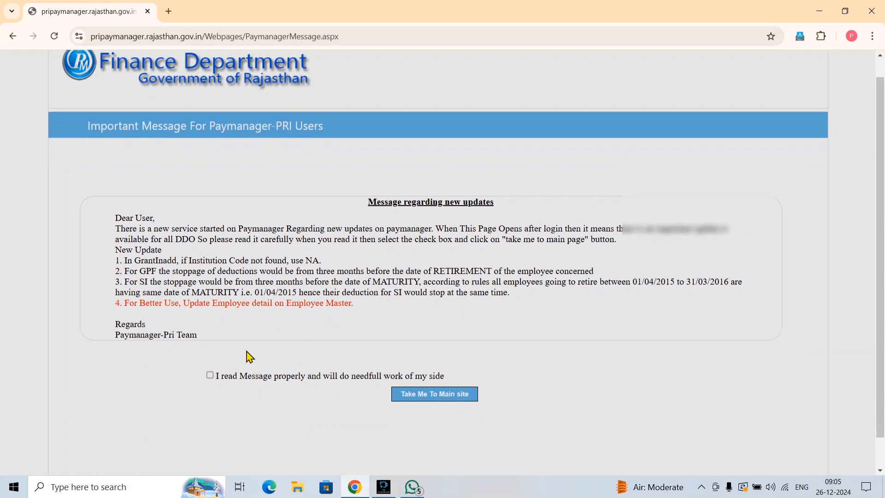
pyautogui.click(210, 375)
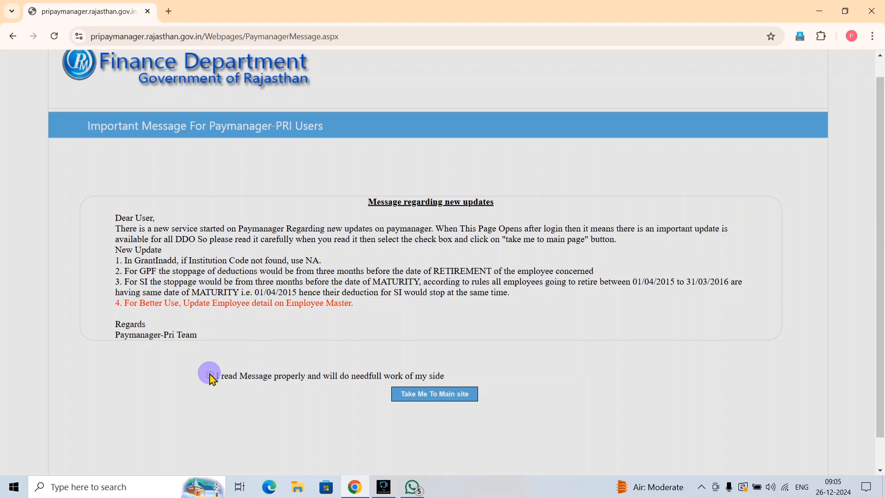
pyautogui.click(414, 398)
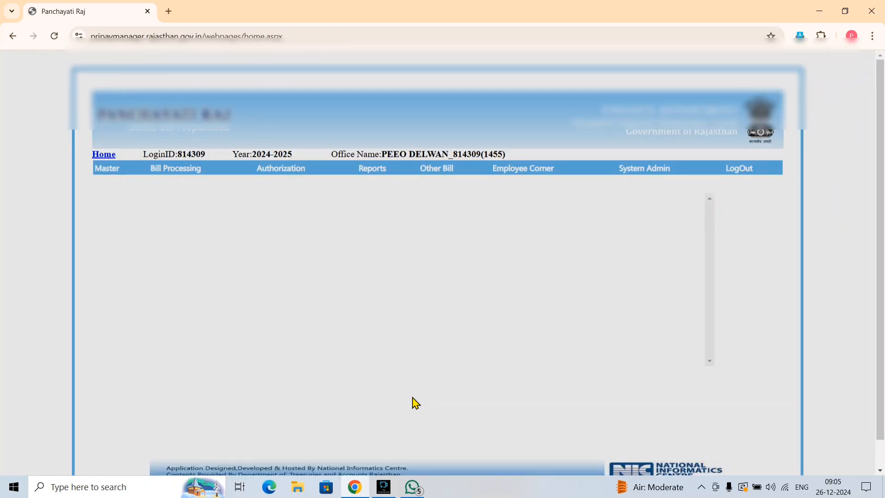
pyautogui.scroll(-1, 414, 402)
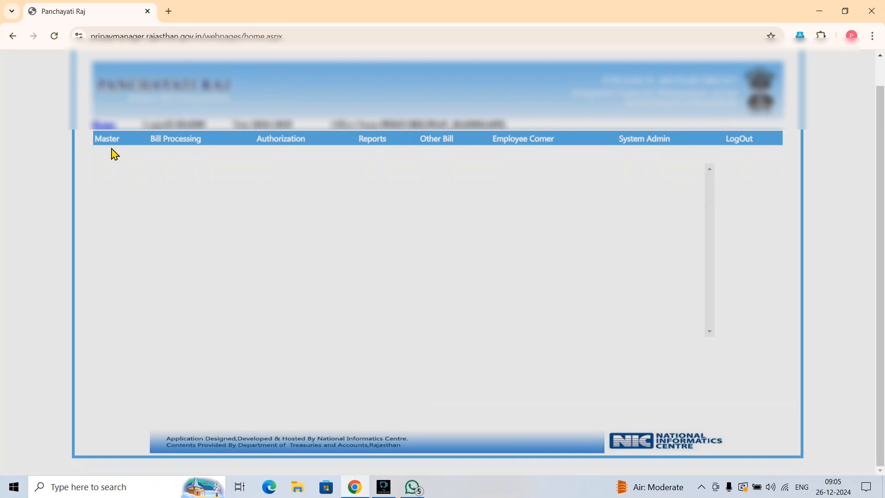
pyautogui.moveTo(113, 146)
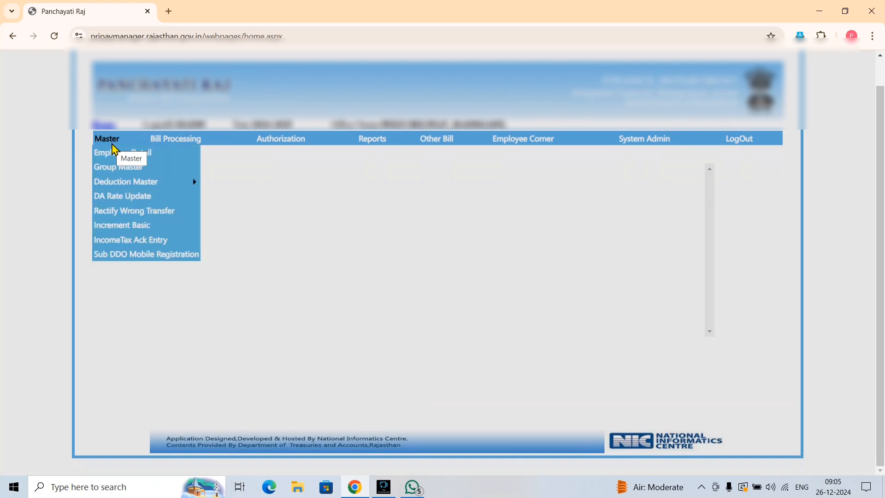
pyautogui.moveTo(154, 139)
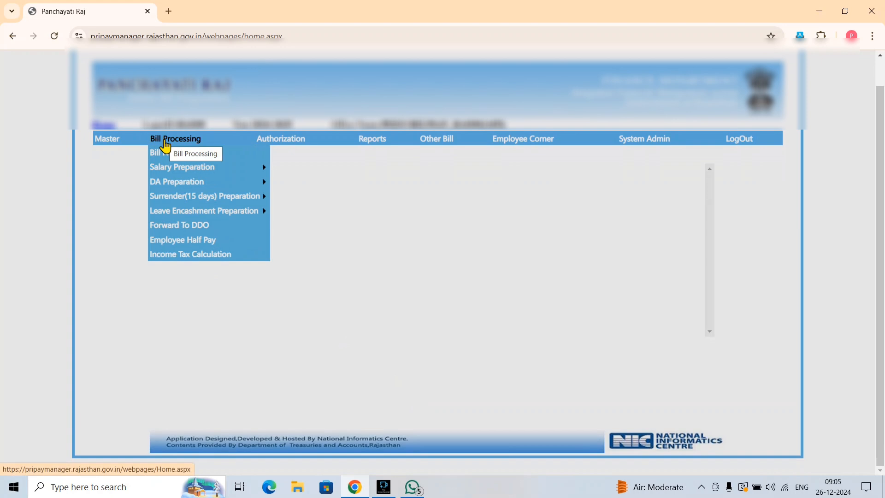
pyautogui.moveTo(267, 149)
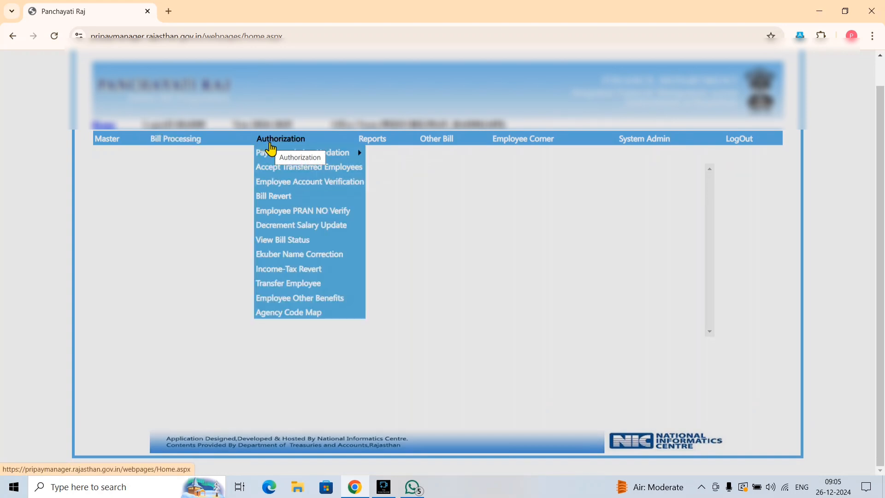
pyautogui.moveTo(364, 148)
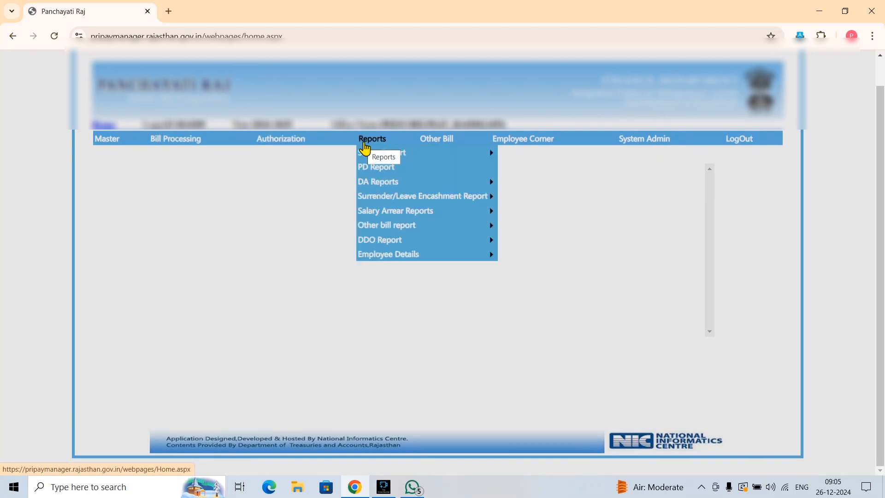
pyautogui.moveTo(432, 149)
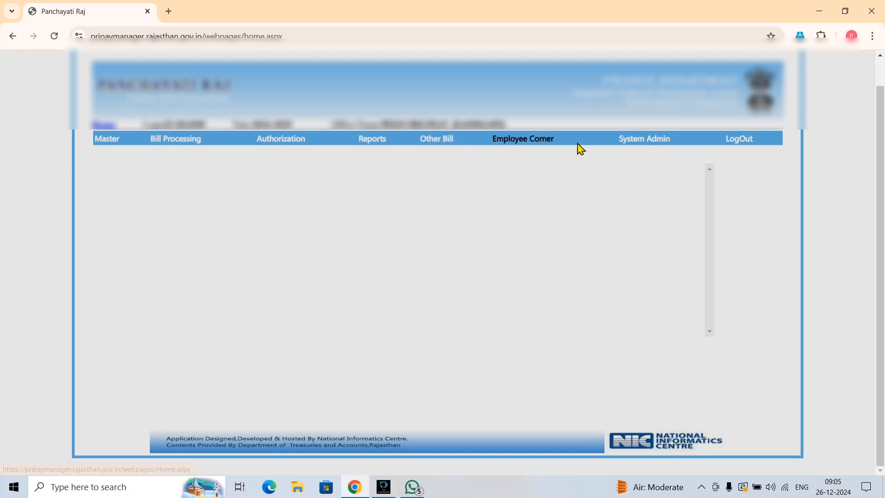
pyautogui.moveTo(629, 147)
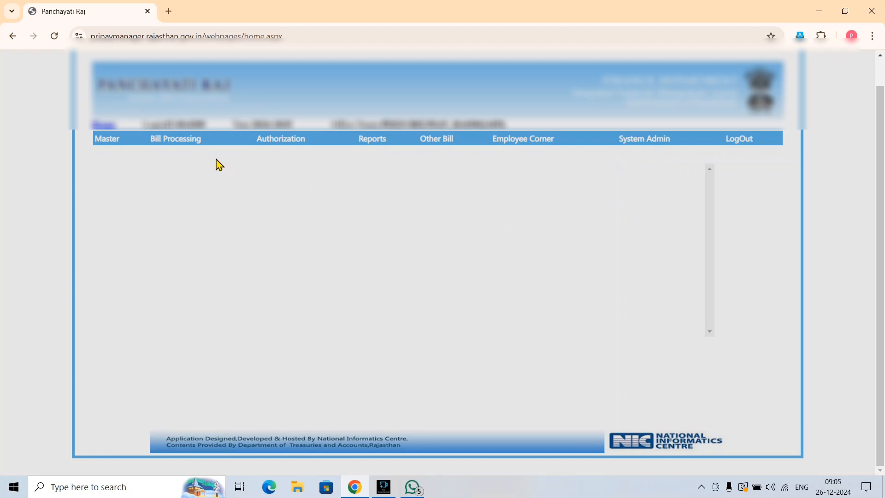
# - Open the Employee Pay Details page for salary preparation under bill processing
pyautogui.moveTo(192, 145)
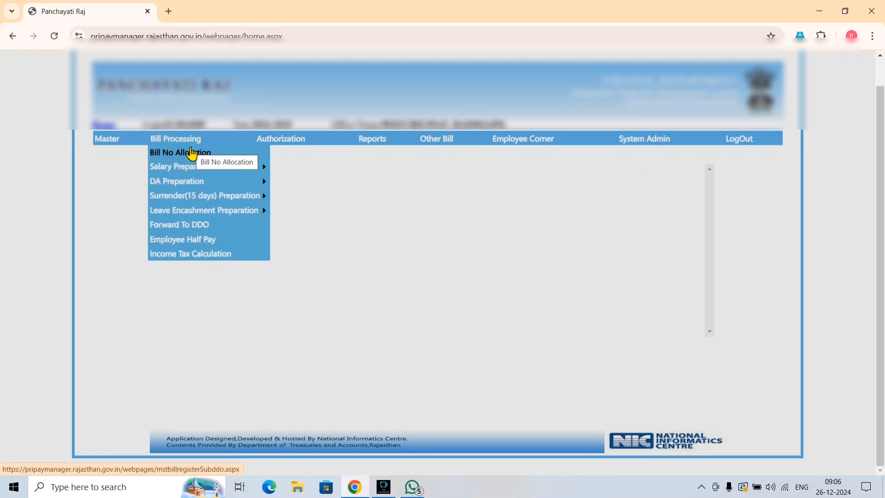
pyautogui.moveTo(190, 171)
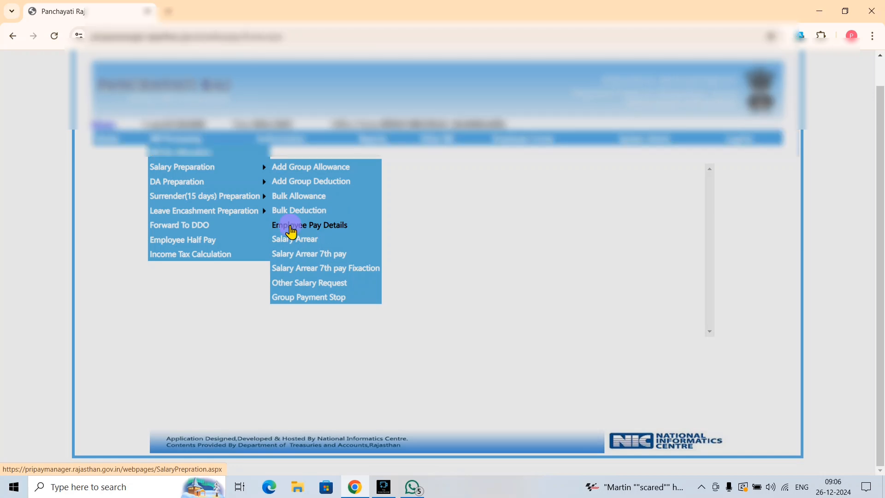
pyautogui.click(290, 227)
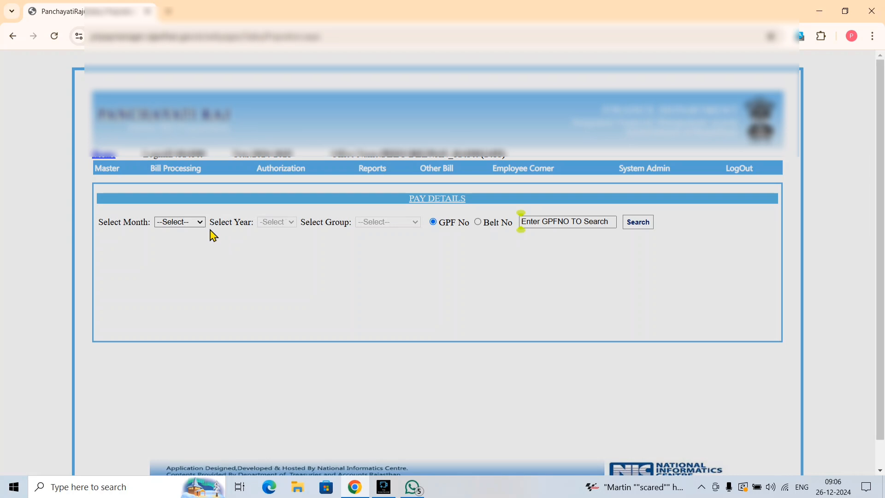
# - Set the pay details selection to month December, year 2024 and group UPS PD HEAD
pyautogui.click(200, 223)
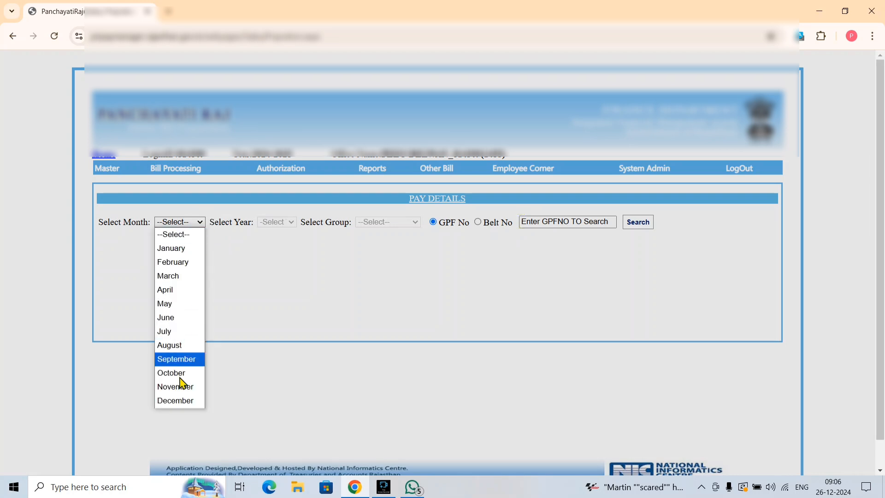
pyautogui.click(180, 401)
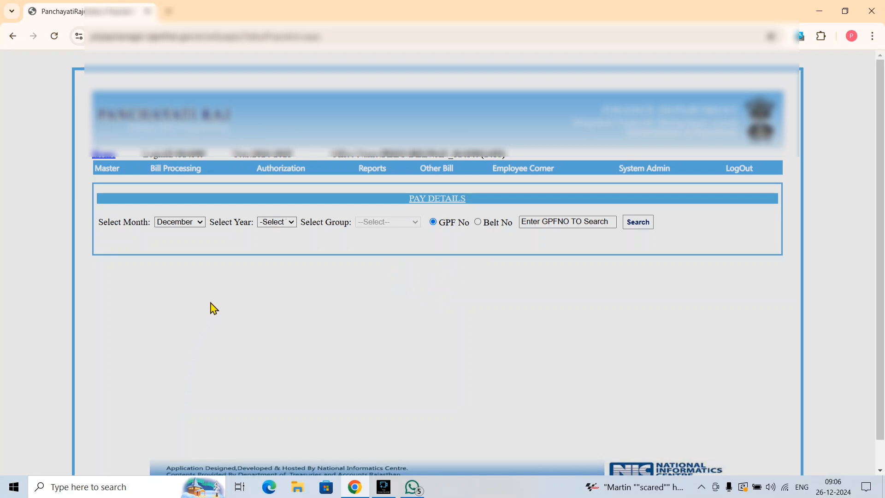
pyautogui.click(277, 223)
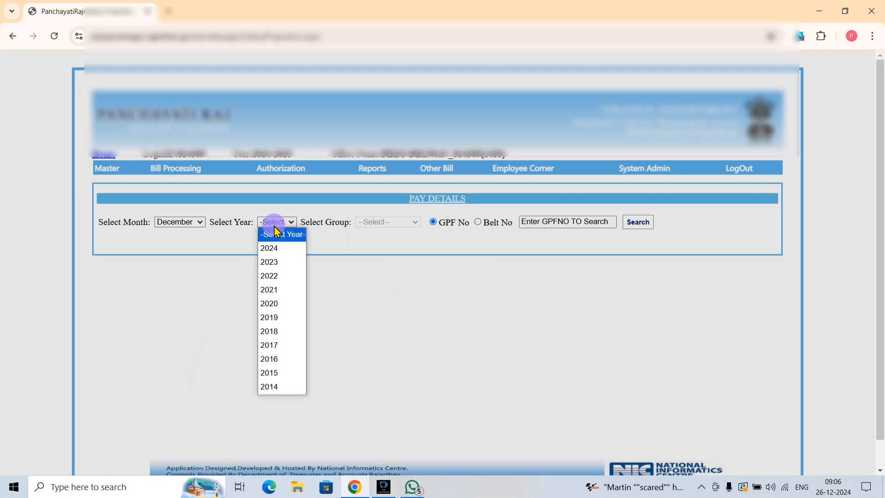
pyautogui.click(272, 248)
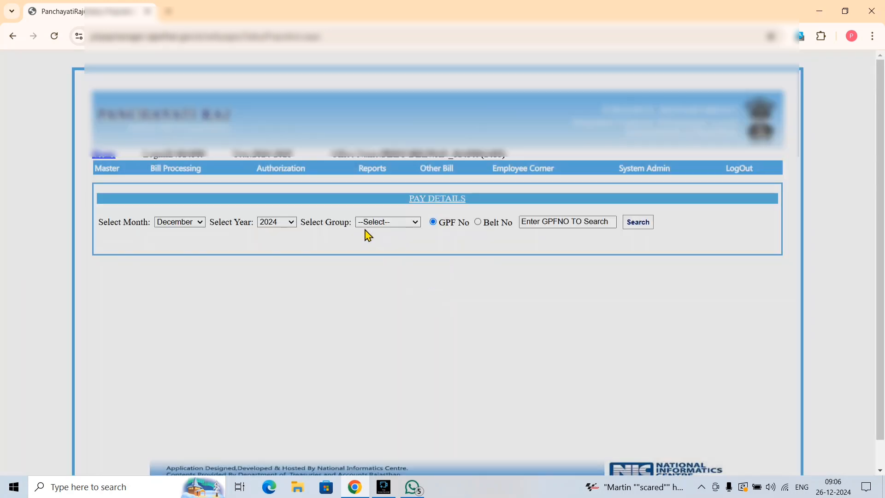
pyautogui.click(381, 223)
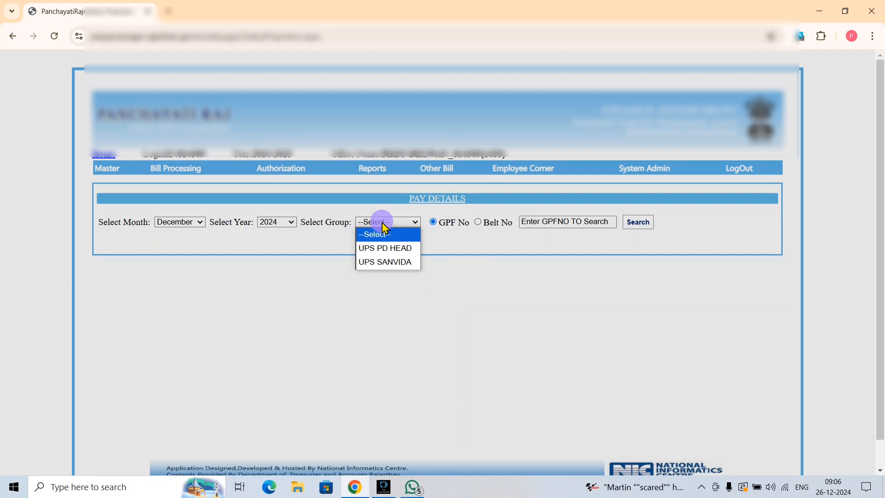
pyautogui.click(386, 249)
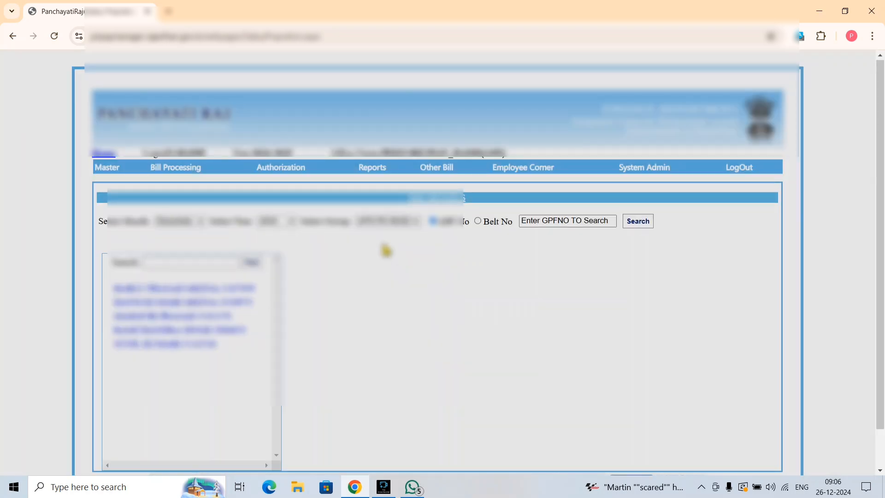
# - Open the fourth listed employee's pay details and review the allowances, deductions and payable salary
pyautogui.scroll(-1, 387, 250)
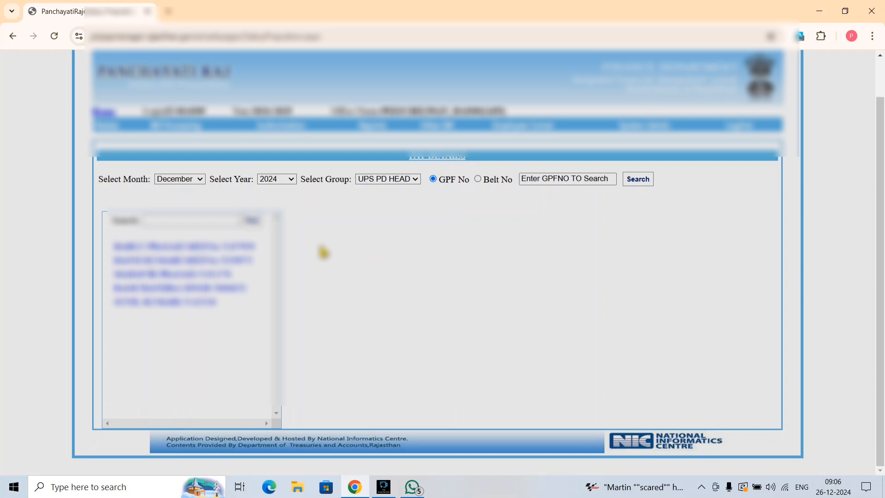
pyautogui.click(240, 289)
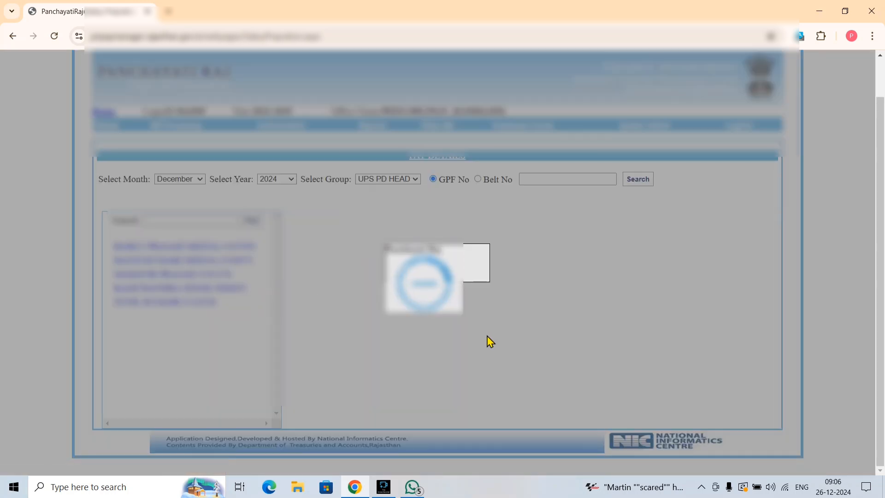
pyautogui.scroll(-1, 487, 342)
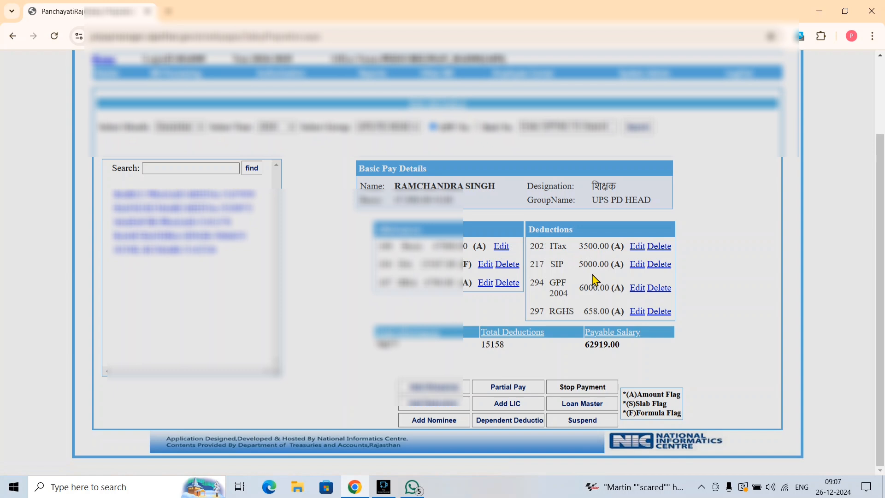
pyautogui.scroll(2, 595, 279)
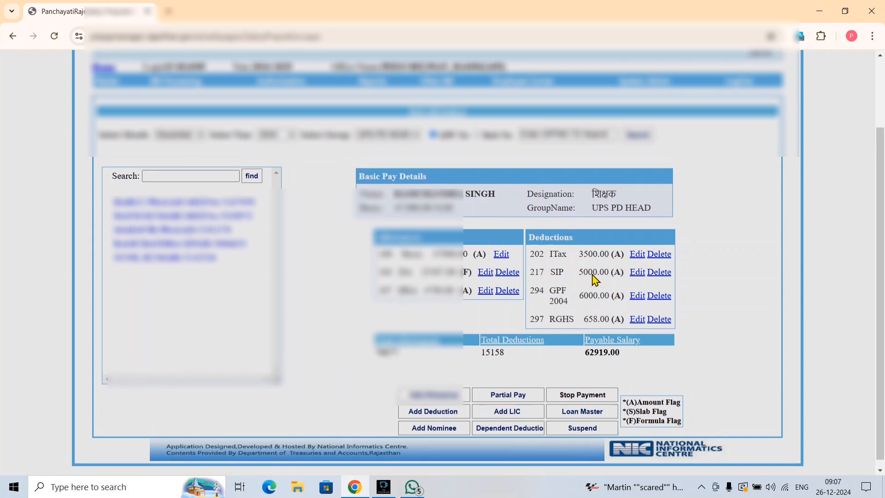
pyautogui.scroll(1, 595, 278)
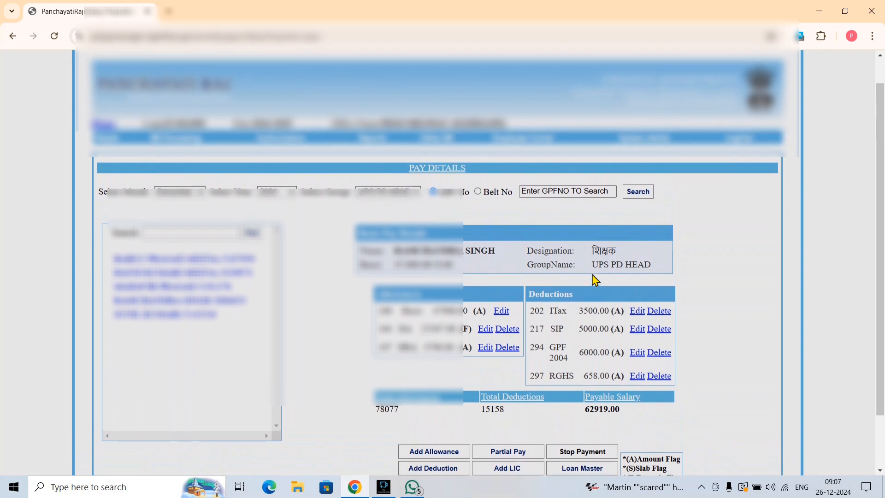
pyautogui.scroll(2, 589, 279)
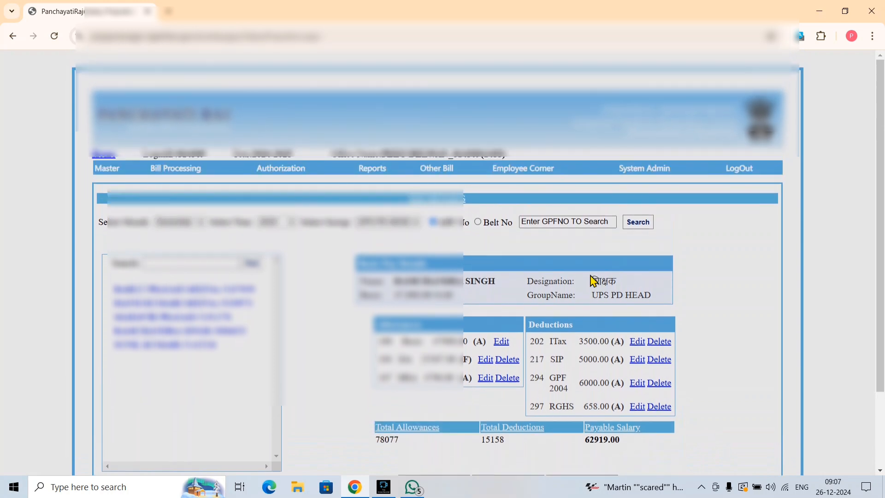
# - Open the Group Payment Stop page, deselect the UPS SANVIDA and UPS PD HEAD groups, and submit the change
pyautogui.moveTo(194, 173)
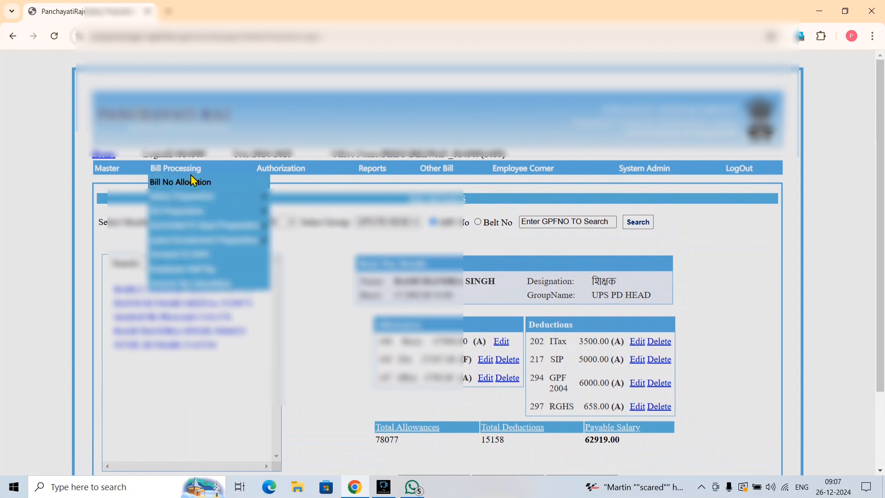
pyautogui.moveTo(193, 199)
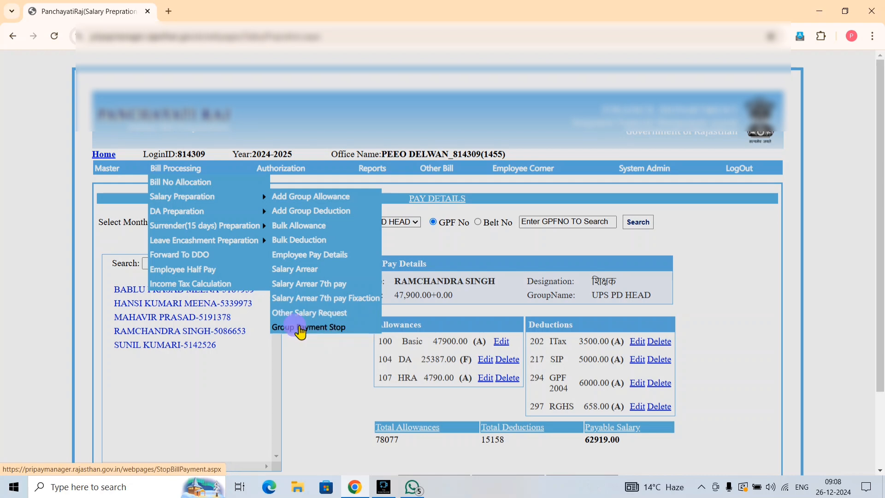
pyautogui.click(297, 328)
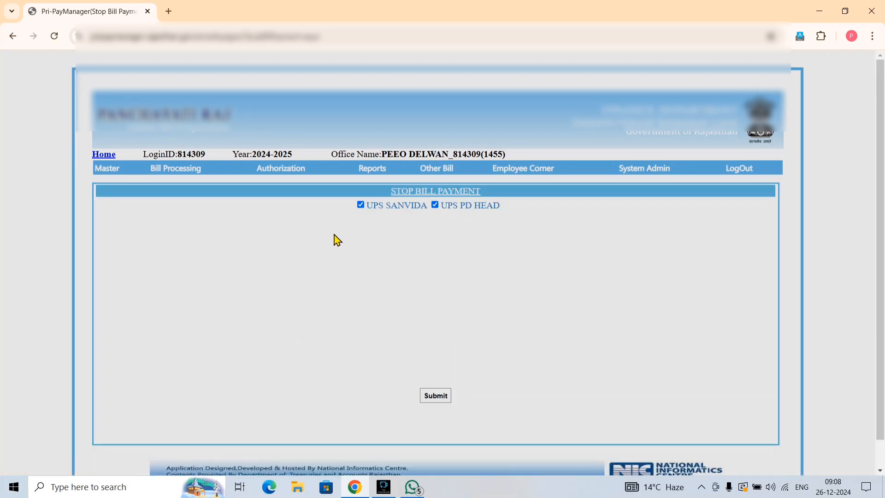
pyautogui.click(361, 206)
pyautogui.click(435, 205)
pyautogui.click(436, 396)
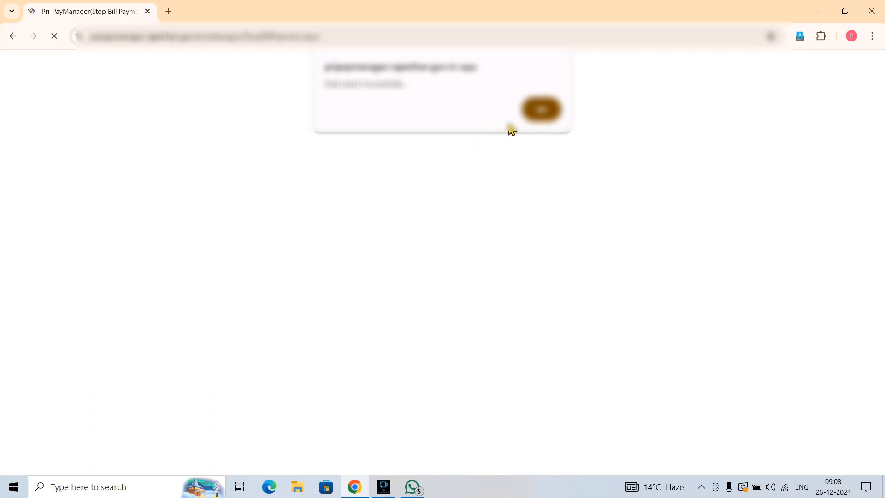
pyautogui.click(535, 119)
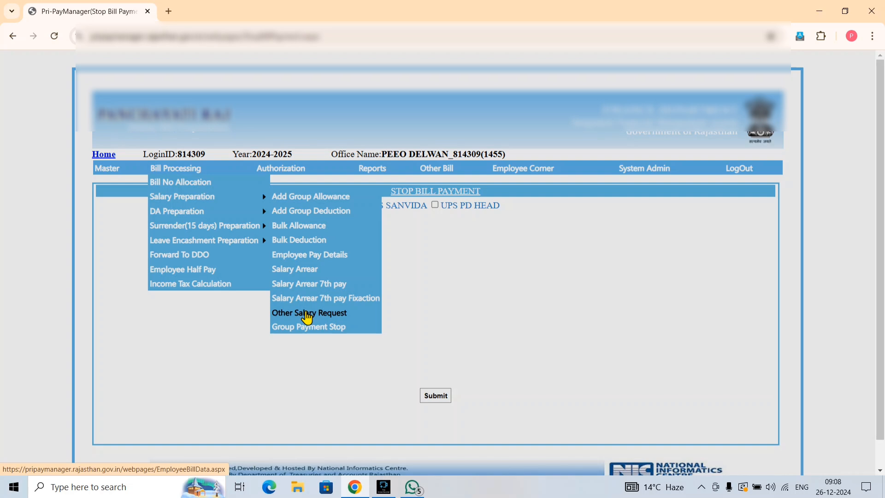
# - Open an Other Salary Request and set it to December 2024 with bill name UPS PD HEAD
pyautogui.click(306, 312)
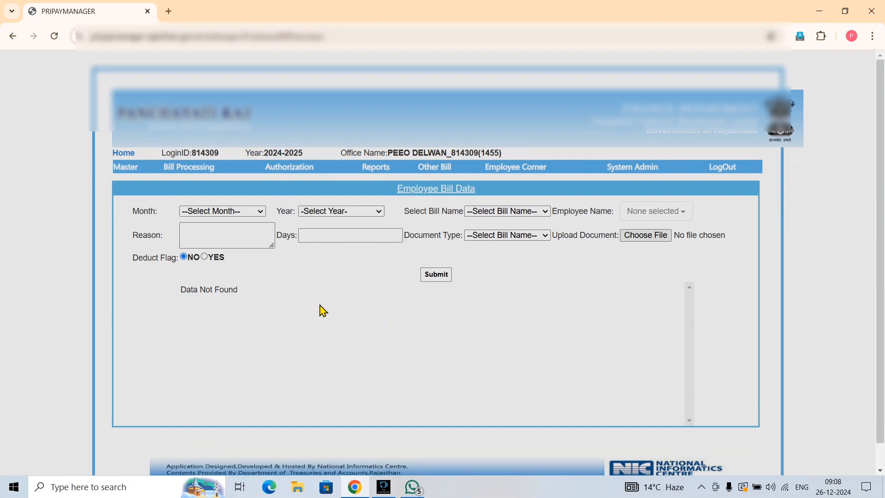
pyautogui.click(249, 218)
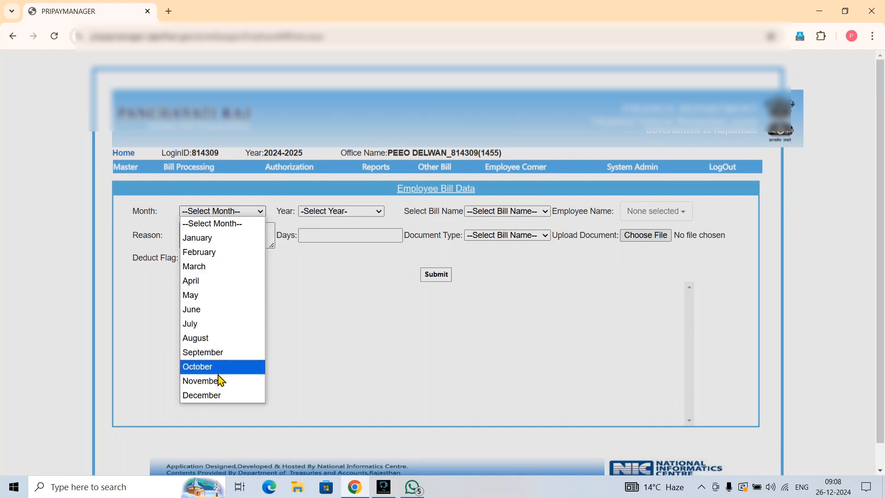
pyautogui.click(219, 394)
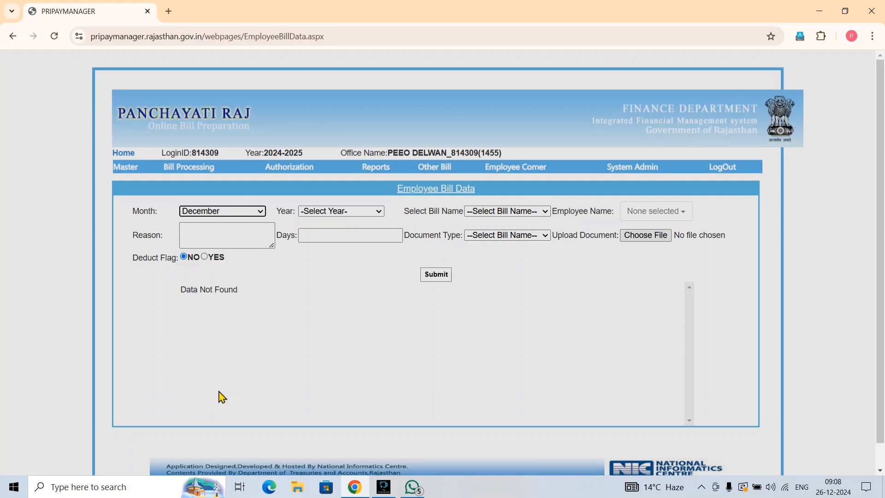
pyautogui.click(329, 213)
pyautogui.click(326, 236)
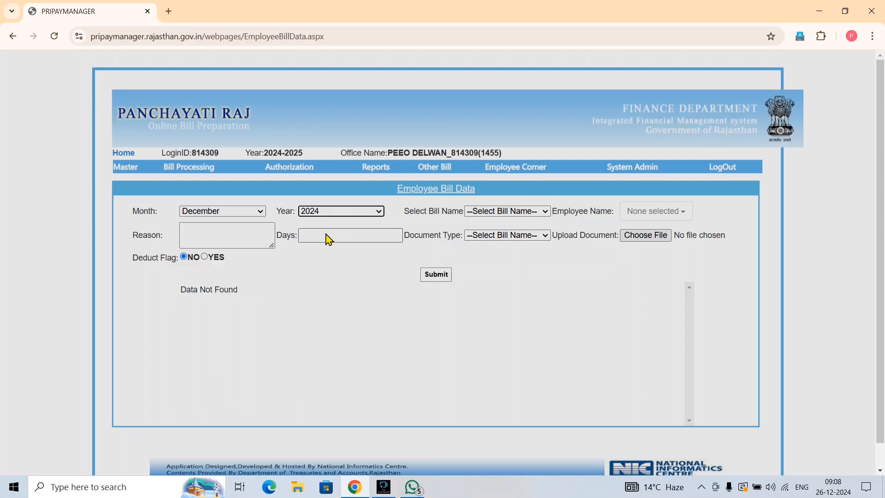
pyautogui.click(500, 215)
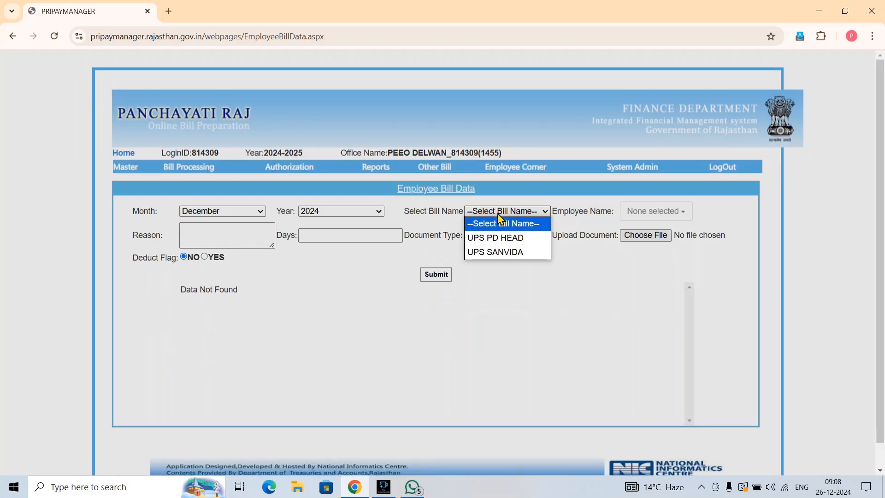
pyautogui.click(498, 238)
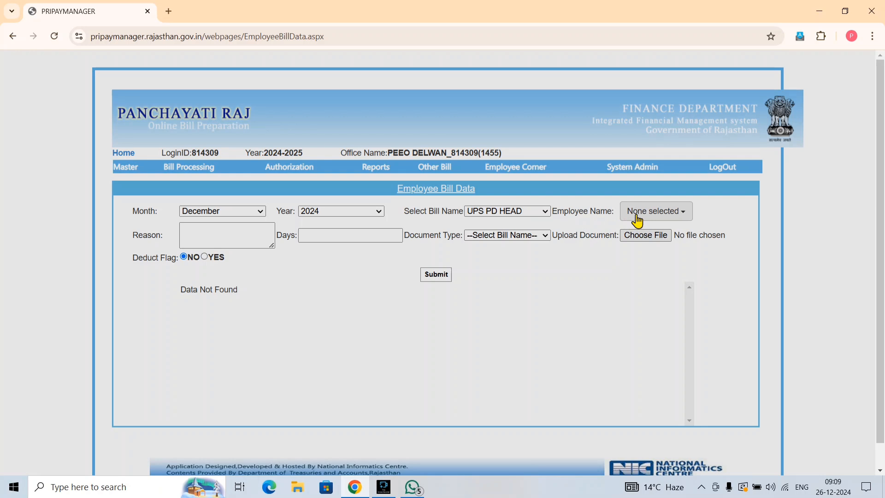
# - Include all employees of the UPS PD HEAD bill in the salary request
pyautogui.click(638, 221)
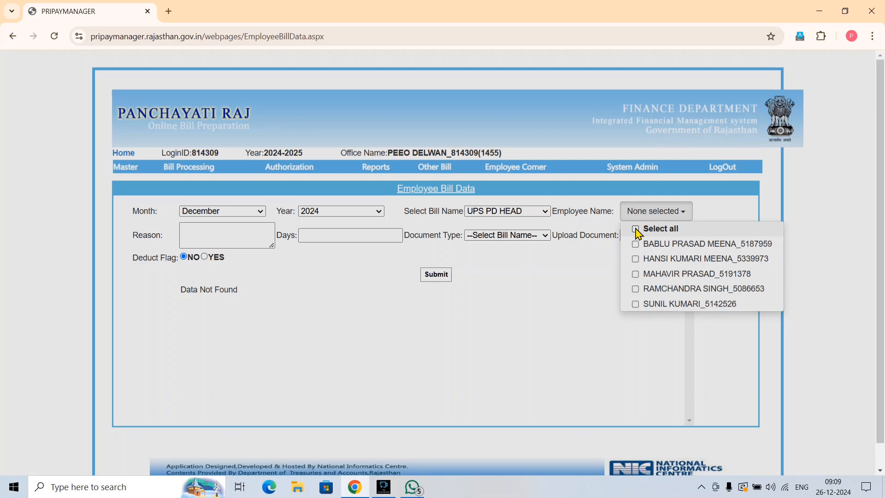
pyautogui.click(637, 230)
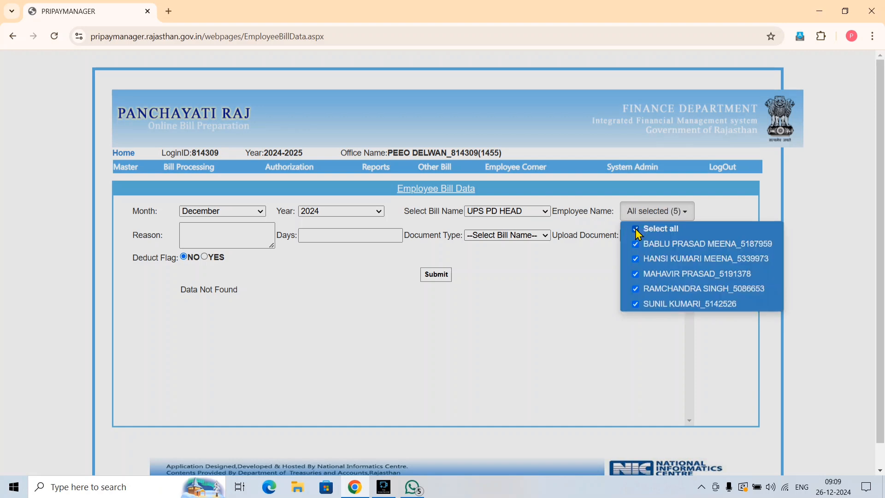
pyautogui.click(584, 277)
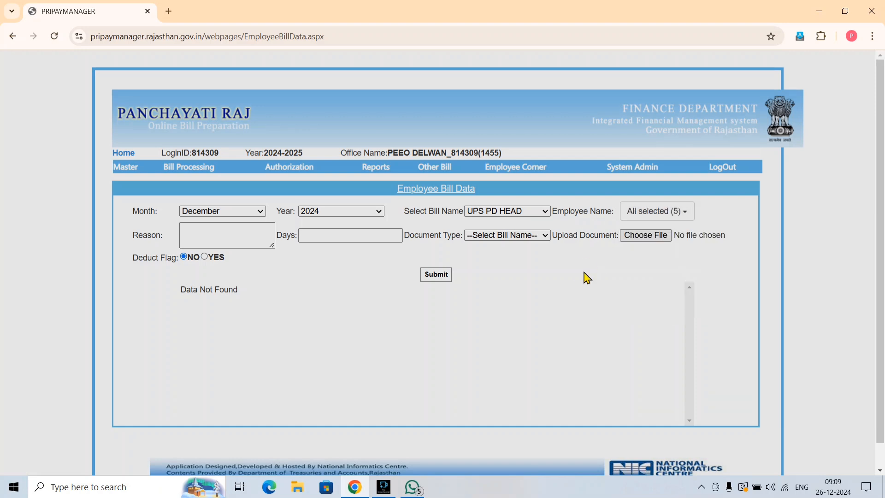
# - Enter "pay stopped" as the reason, 31 as the days, and Absantee Statement as the document type
pyautogui.click(259, 229)
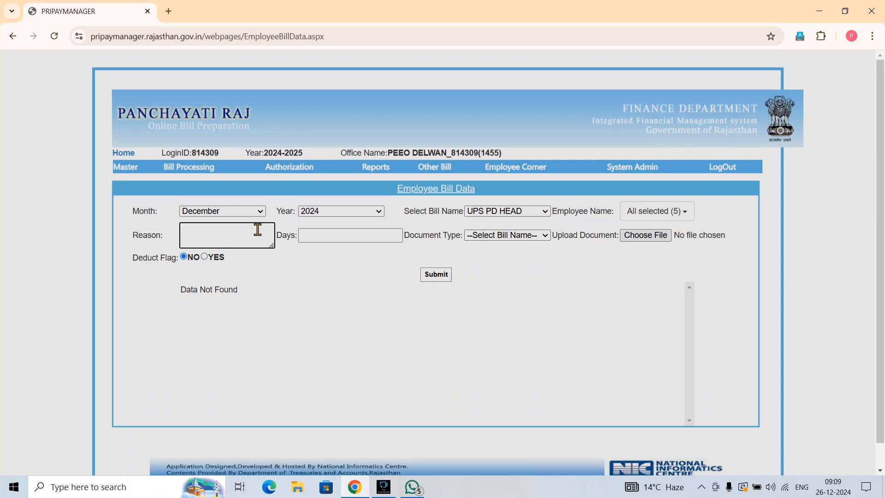
pyautogui.write('pay stopped')
pyautogui.click(326, 238)
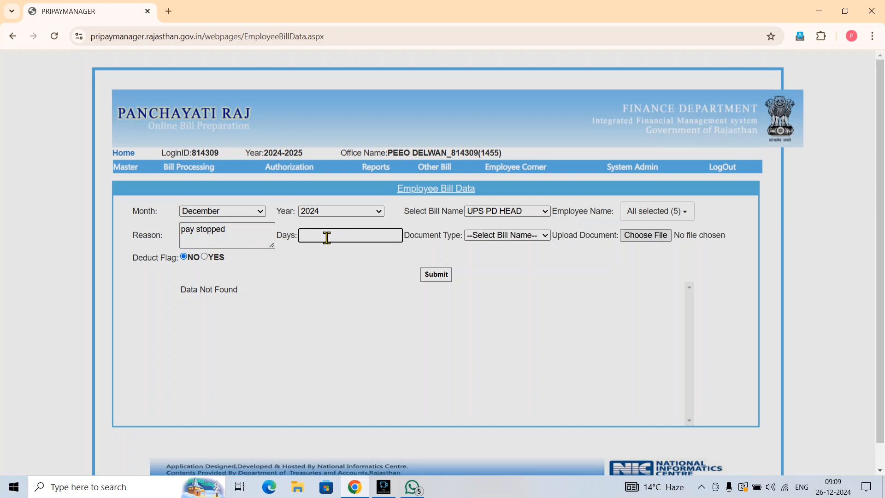
pyautogui.write('31')
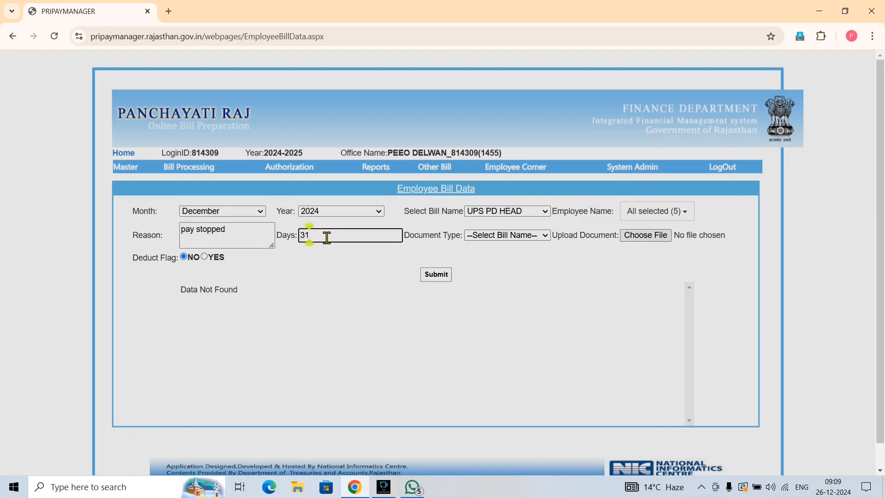
pyautogui.click(478, 236)
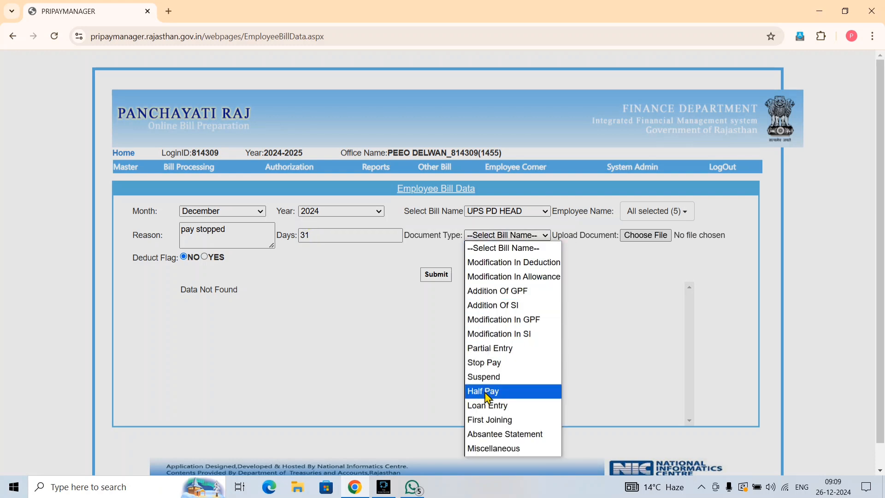
pyautogui.click(486, 434)
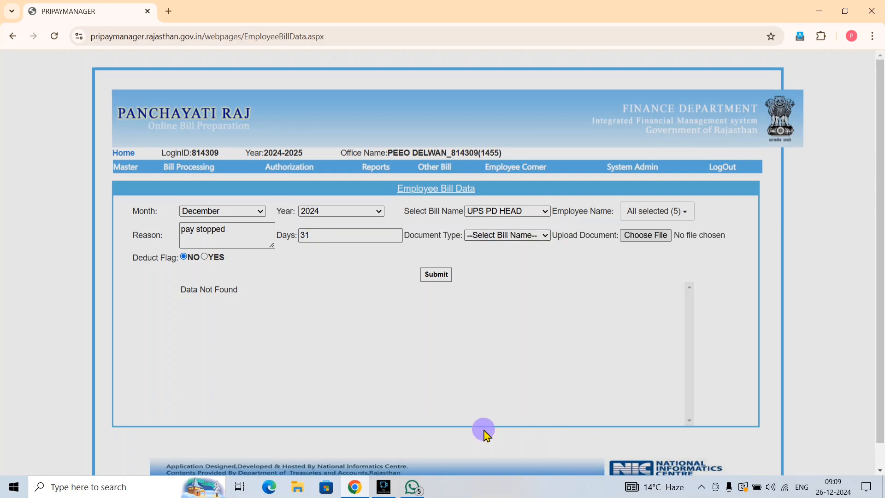
# - Attach ABSENTY LAD.pdf from the Desktop folder as the request's supporting document
pyautogui.click(635, 238)
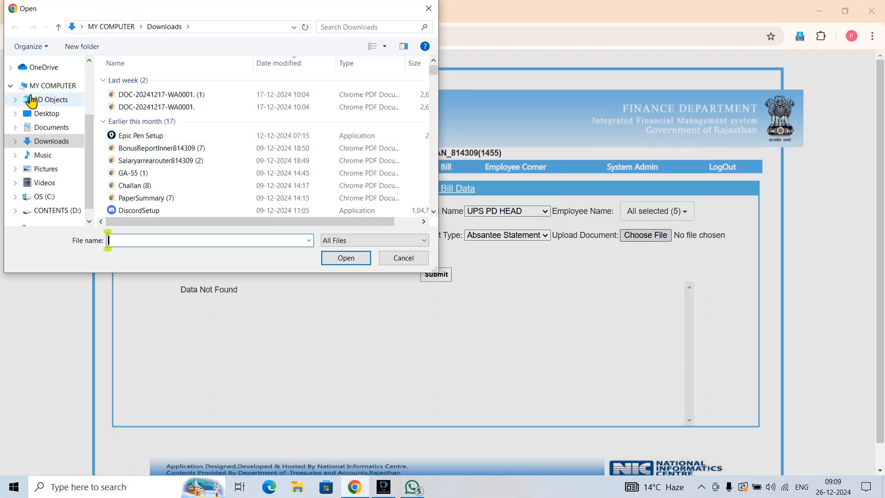
pyautogui.click(36, 114)
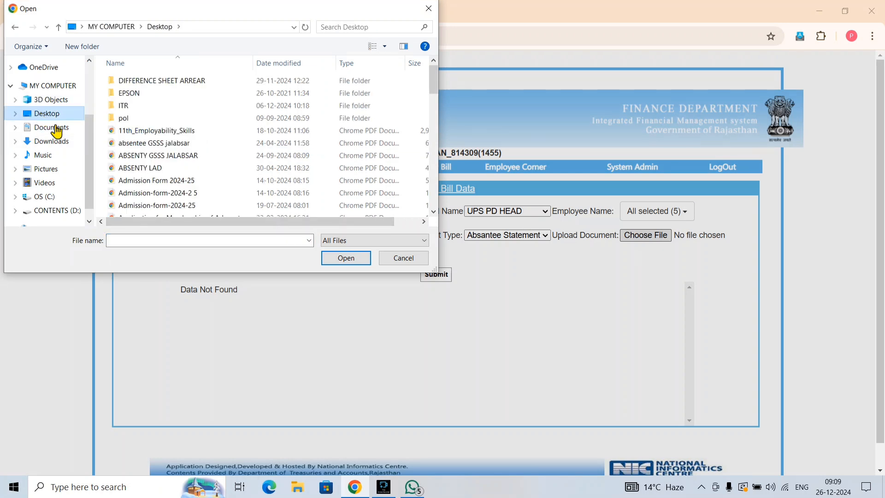
pyautogui.click(132, 239)
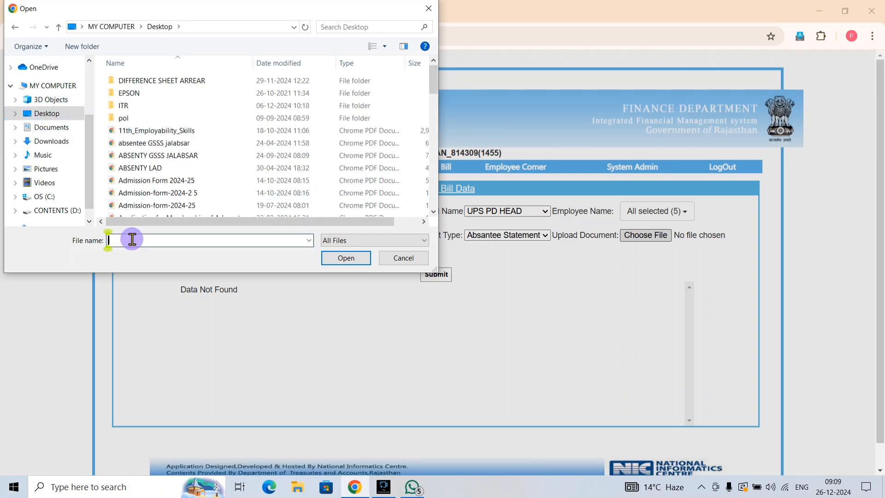
pyautogui.write('de')
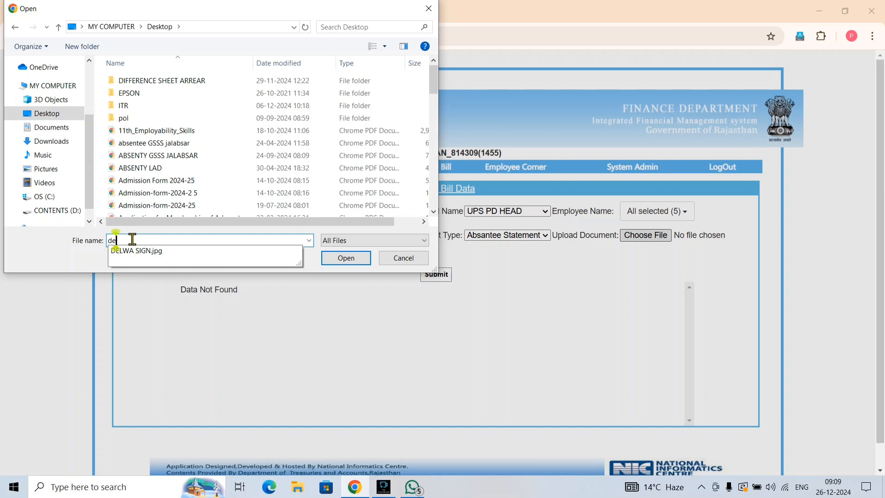
pyautogui.press('BackSpace')
pyautogui.press('BackSpace')
pyautogui.write('la')
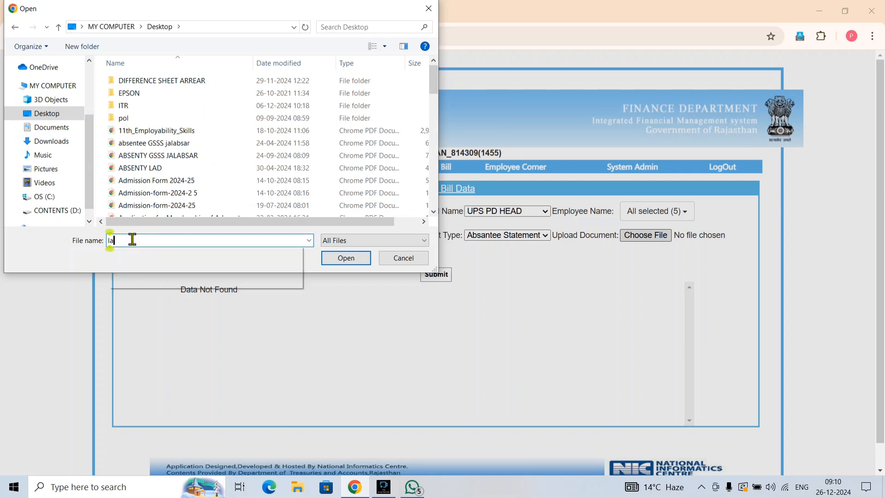
pyautogui.press('BackSpace')
pyautogui.press('BackSpace')
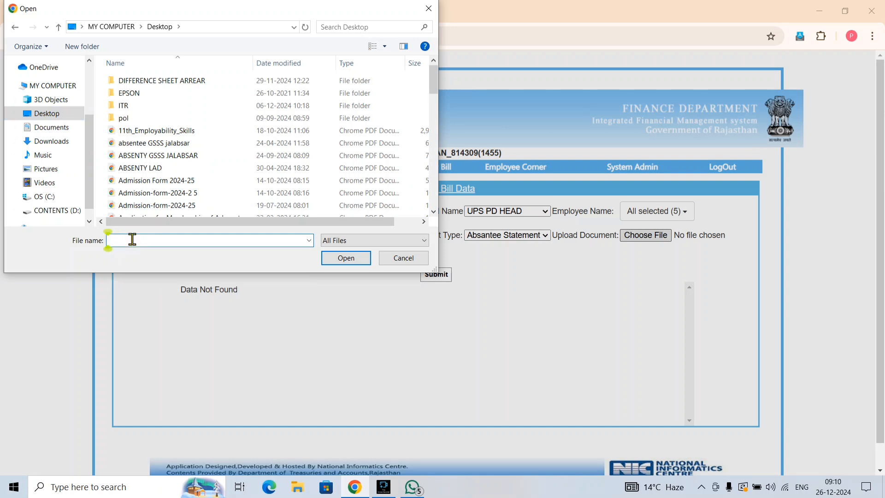
pyautogui.write('ab')
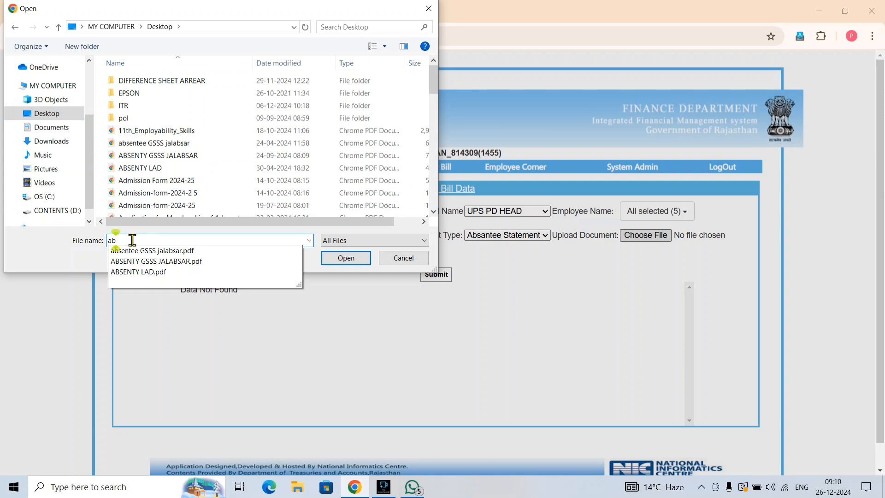
pyautogui.click(143, 272)
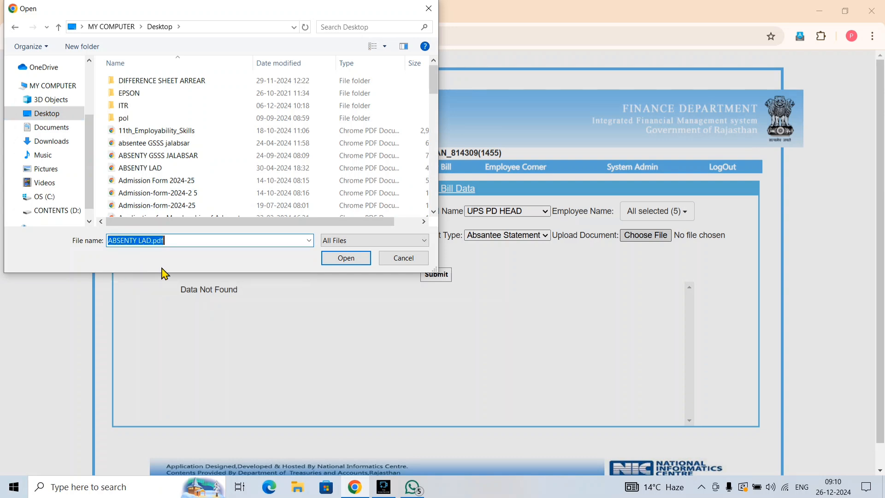
pyautogui.click(337, 260)
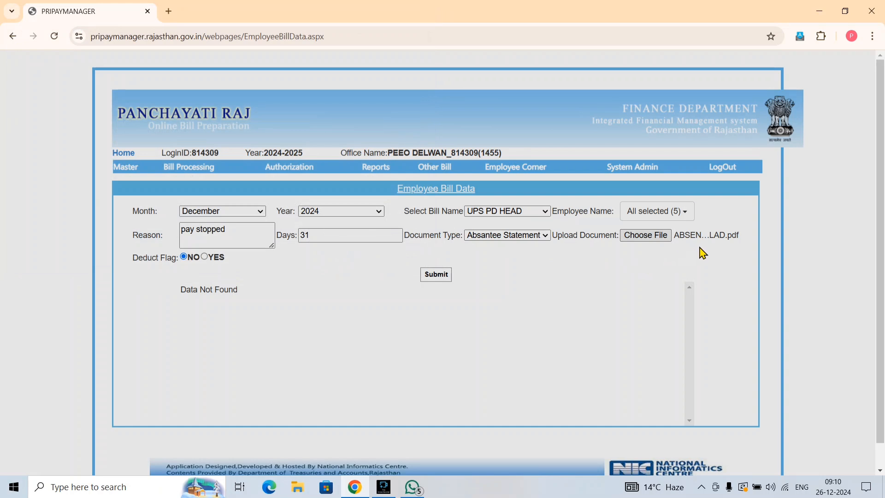
# - Set the deduct flag to YES, submit the employee bill data and acknowledge the submission
pyautogui.click(204, 257)
pyautogui.click(431, 279)
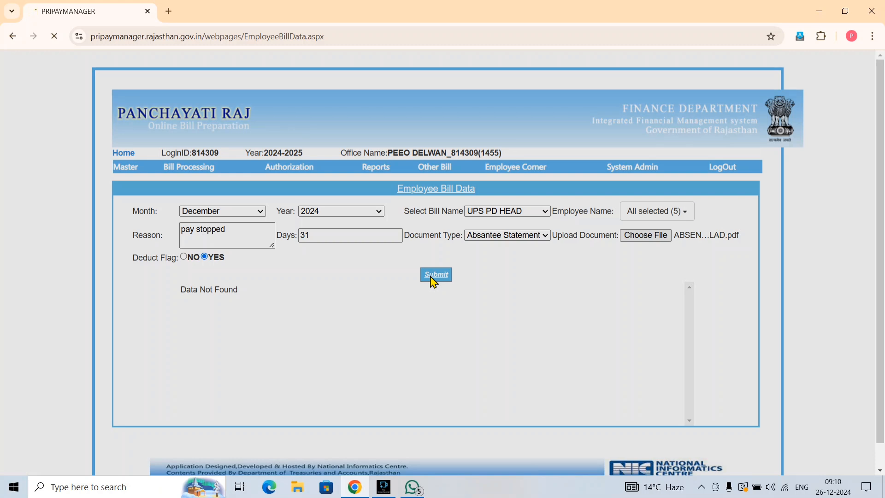
pyautogui.scroll(-1, 437, 315)
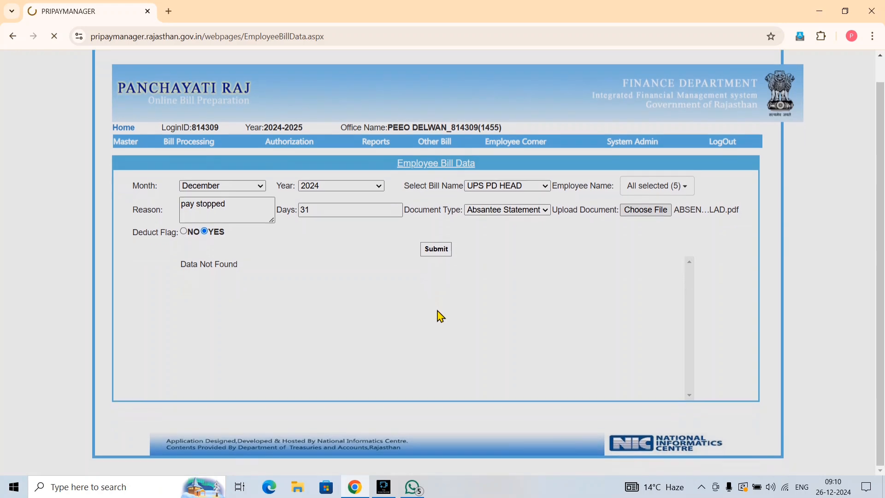
pyautogui.scroll(1, 440, 316)
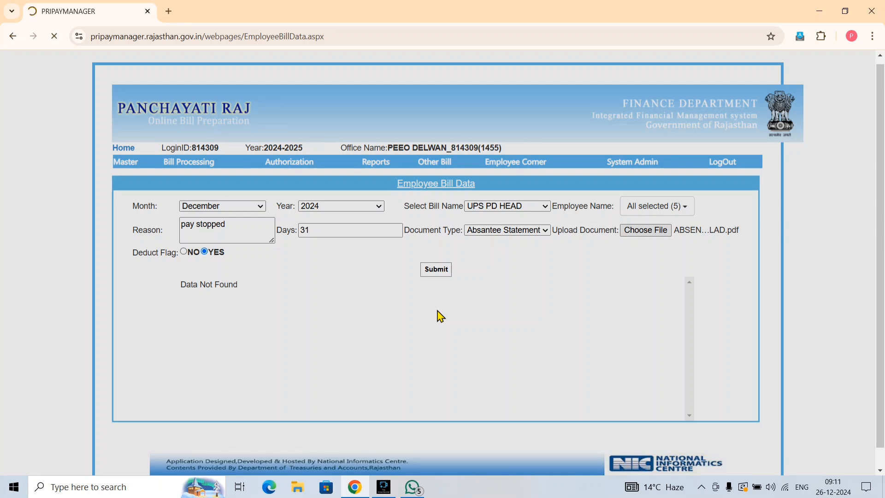
pyautogui.scroll(-1, 441, 317)
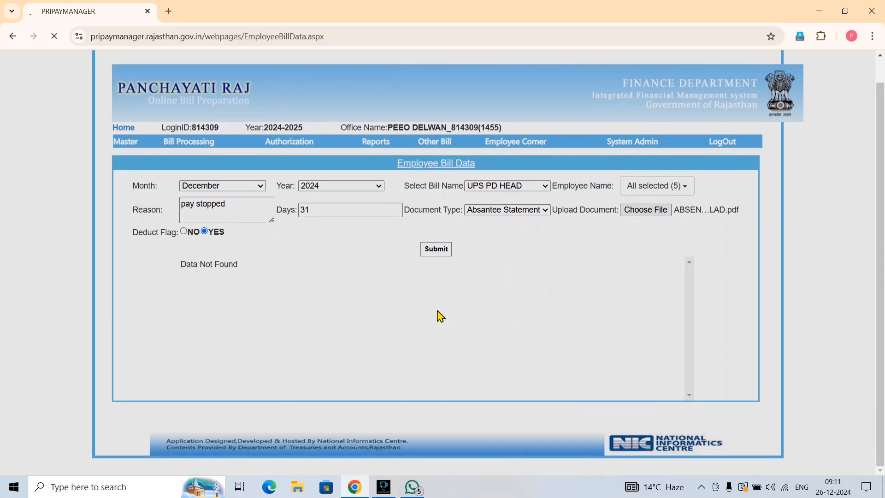
pyautogui.scroll(1, 441, 316)
pyautogui.scroll(-1, 441, 316)
pyautogui.scroll(1, 441, 317)
pyautogui.scroll(-1, 441, 316)
pyautogui.scroll(-1, 441, 316)
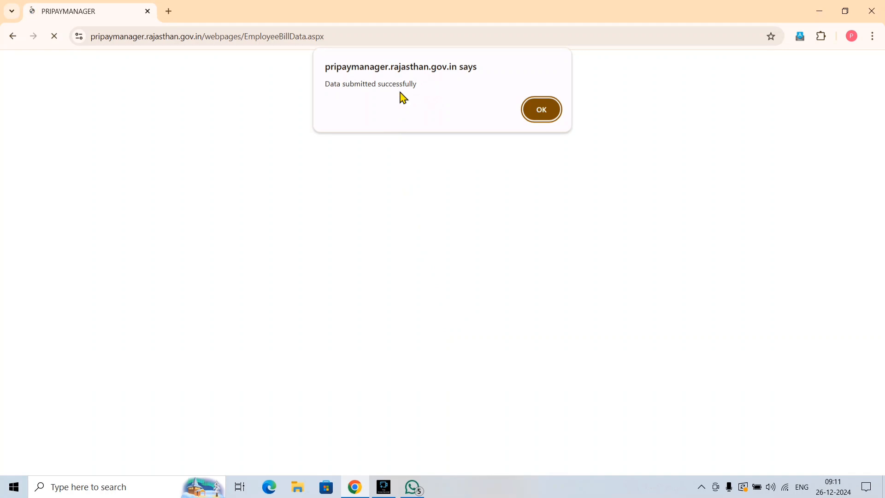
pyautogui.click(534, 113)
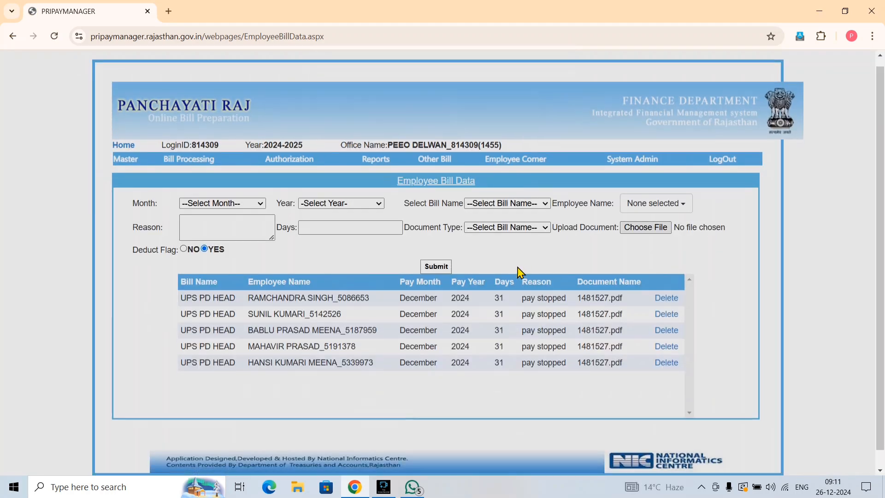
pyautogui.scroll(-1, 520, 273)
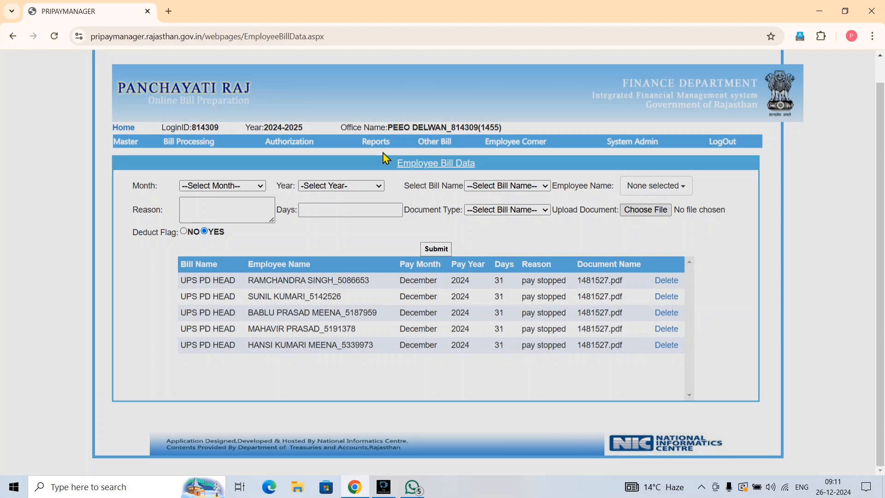
# - Open the Sub-DDO bill status view and filter it to December 2024 salary bills
pyautogui.moveTo(386, 155)
pyautogui.moveTo(298, 140)
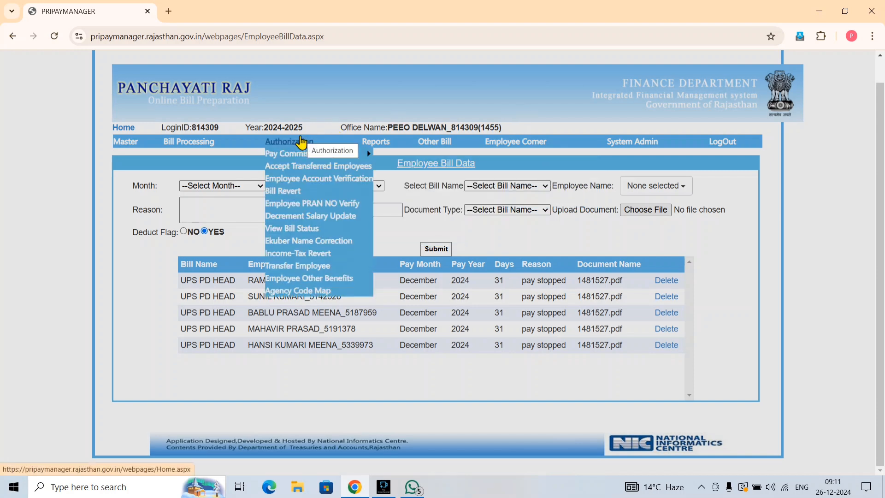
pyautogui.moveTo(198, 144)
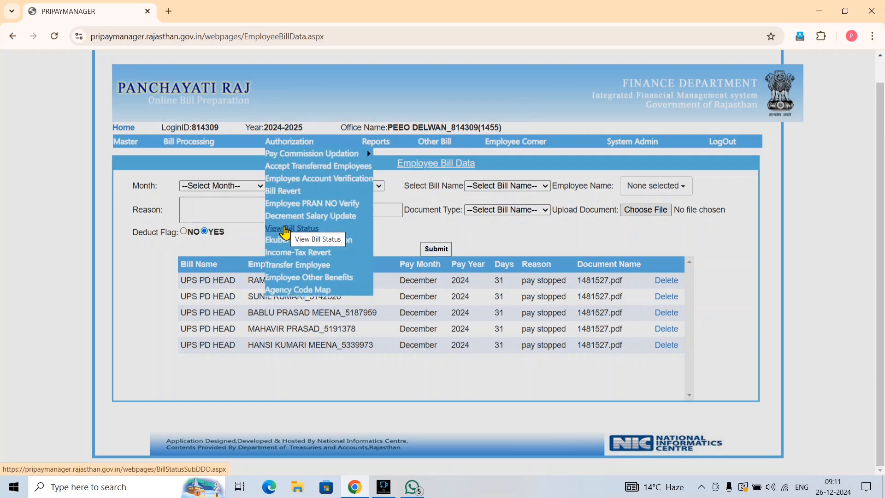
pyautogui.click(286, 229)
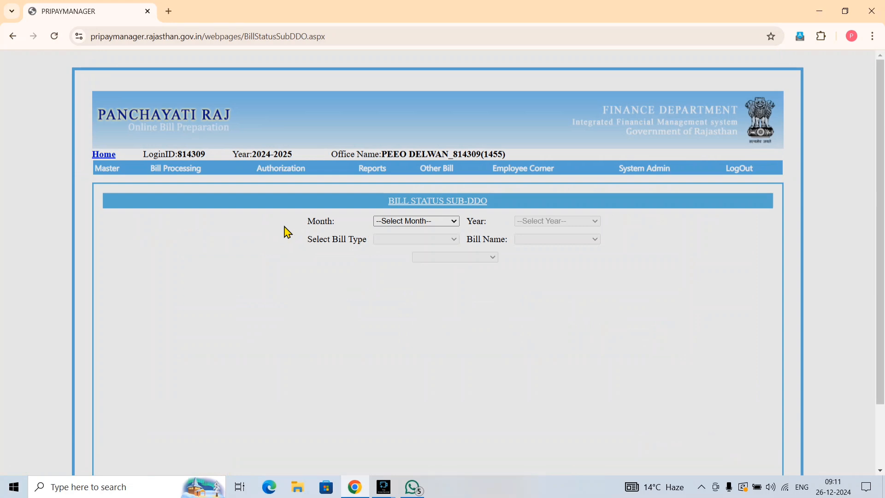
pyautogui.click(404, 223)
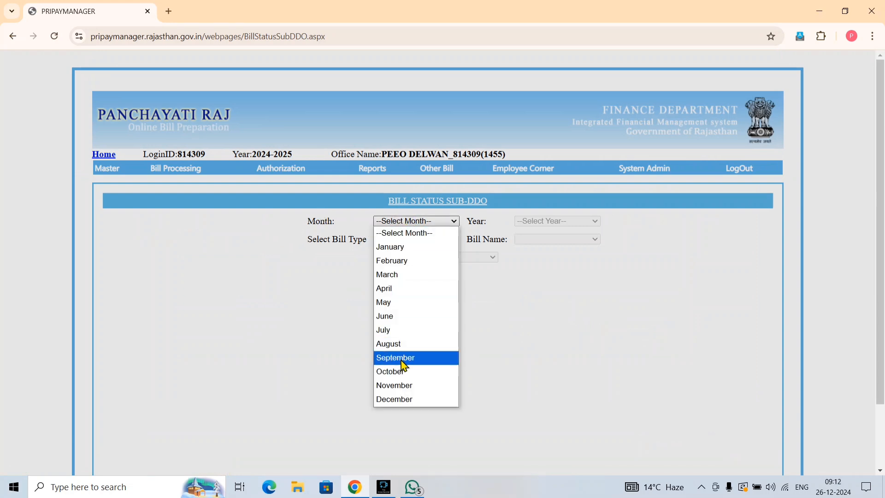
pyautogui.click(396, 399)
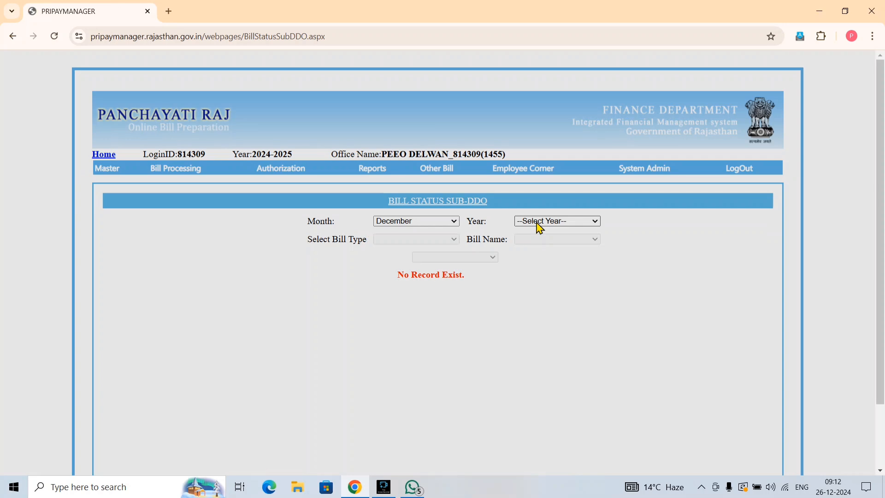
pyautogui.click(537, 223)
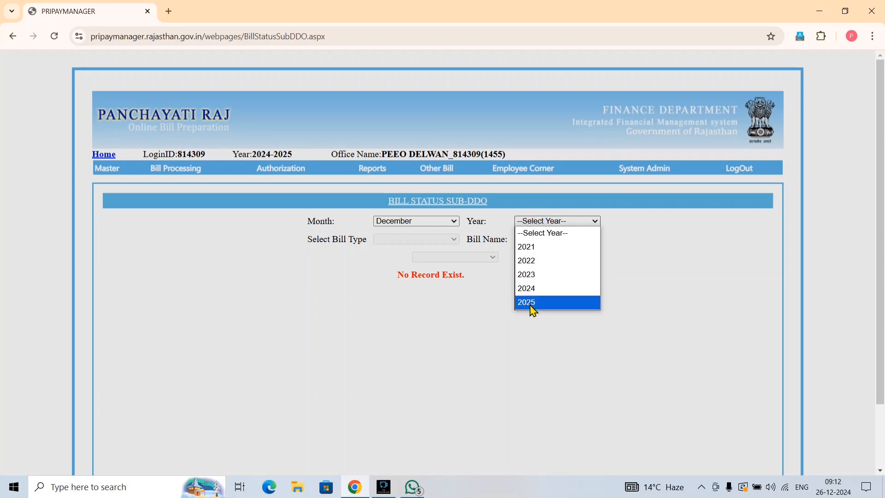
pyautogui.click(530, 290)
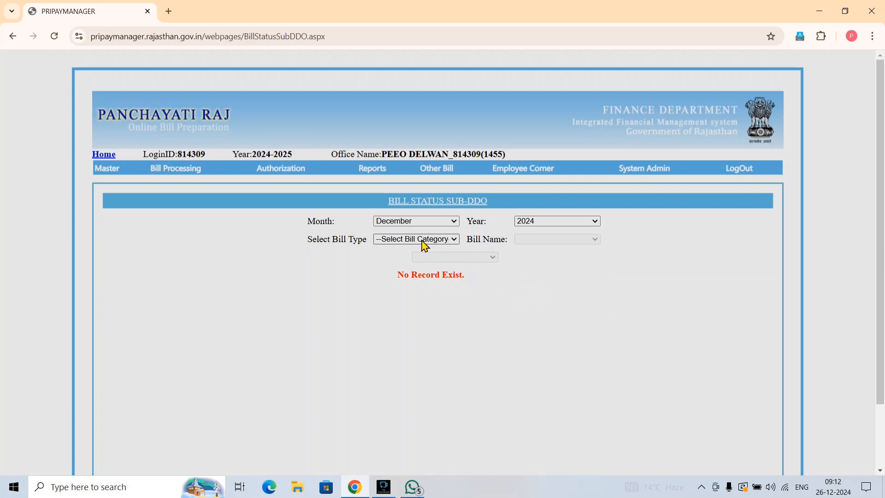
pyautogui.click(421, 241)
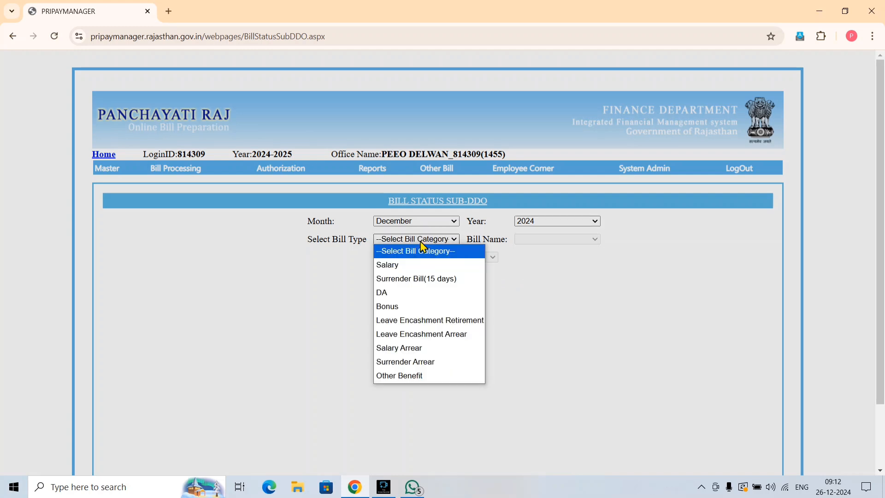
pyautogui.click(409, 264)
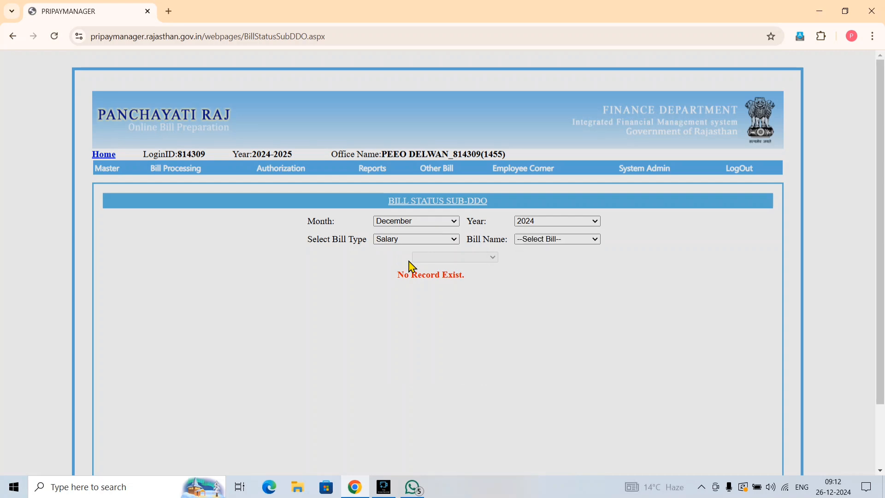
# - Narrow the bill status to UPS PD HEAD and check which bill numbers are available for it
pyautogui.click(556, 239)
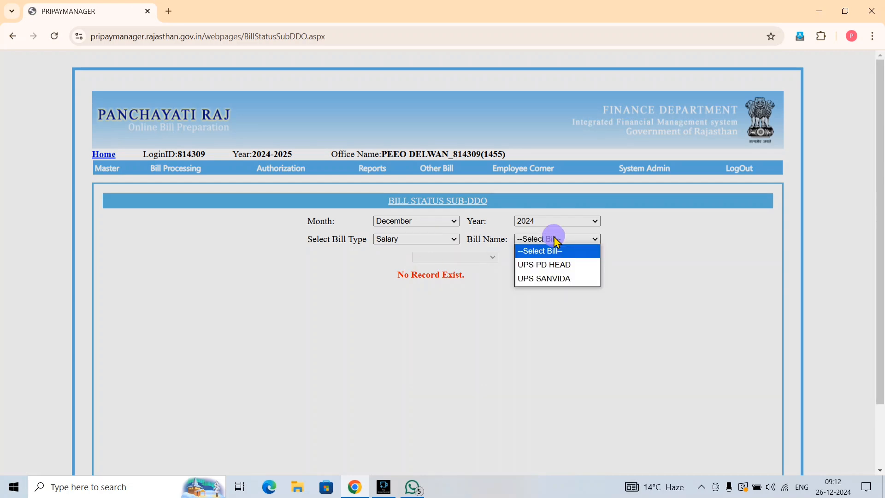
pyautogui.click(553, 265)
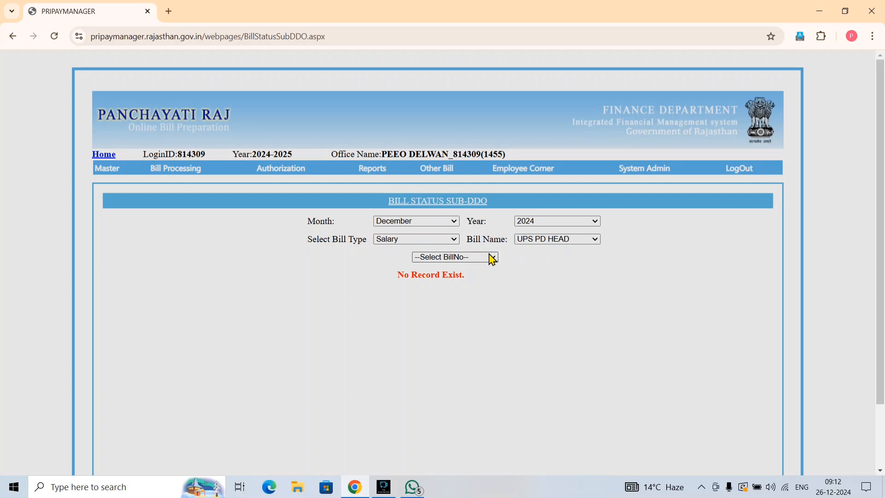
pyautogui.click(525, 243)
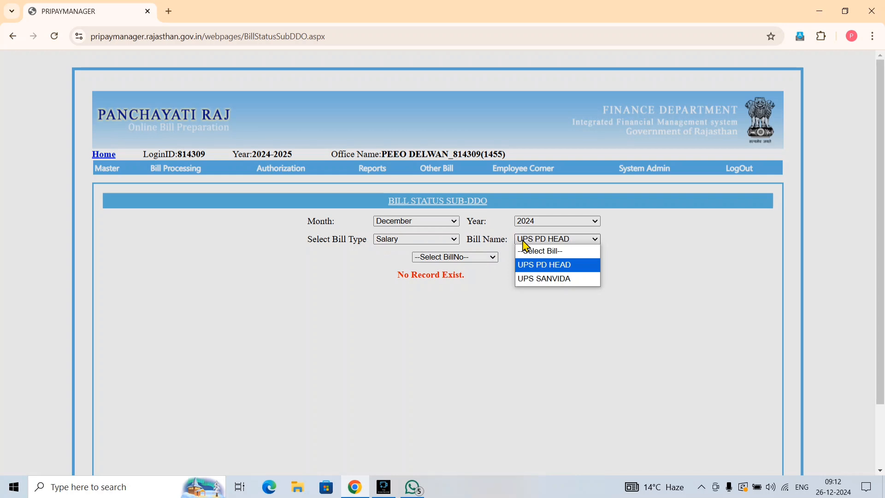
pyautogui.click(525, 241)
pyautogui.click(474, 257)
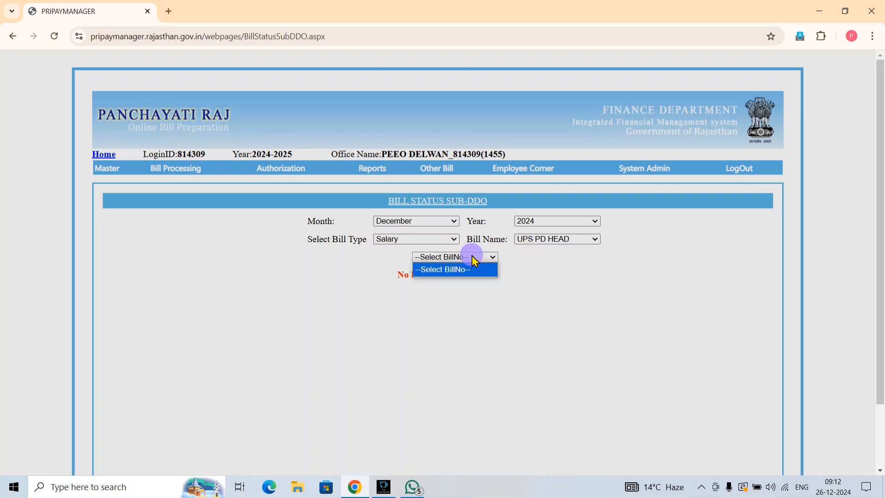
pyautogui.click(473, 257)
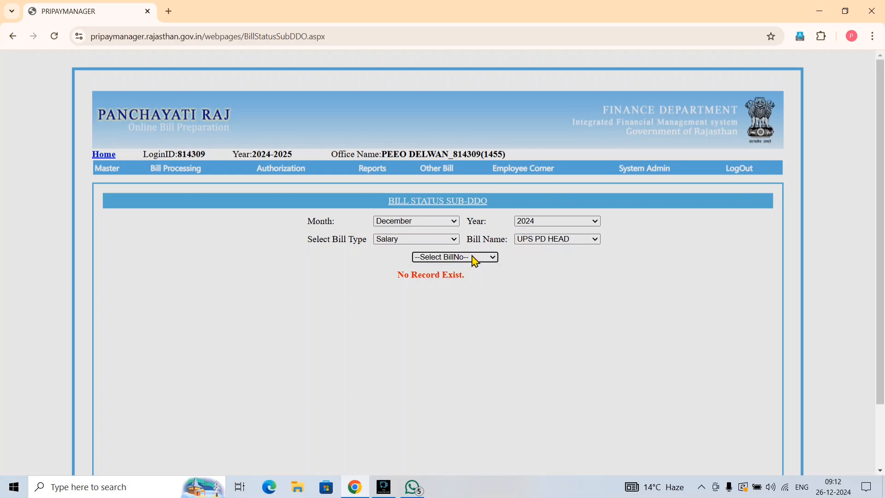
# - Look up the status of the November 2024 salary bills, including their process and DDO forward stages
pyautogui.click(436, 221)
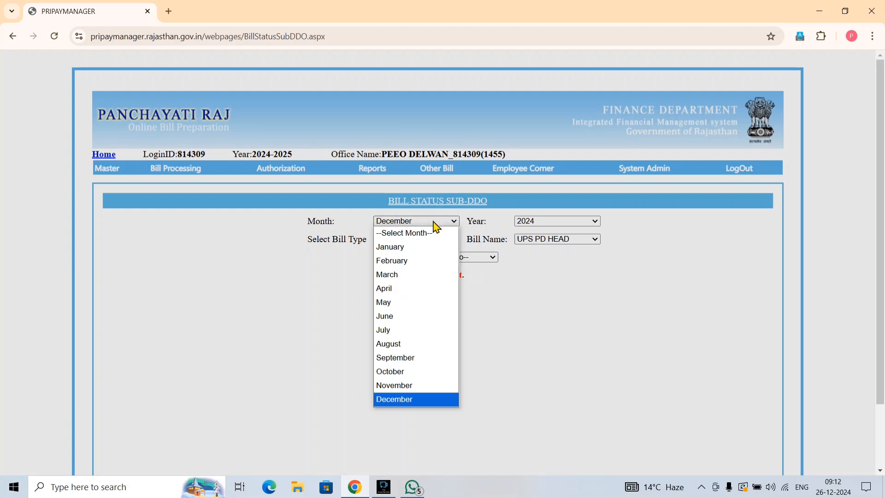
pyautogui.click(399, 386)
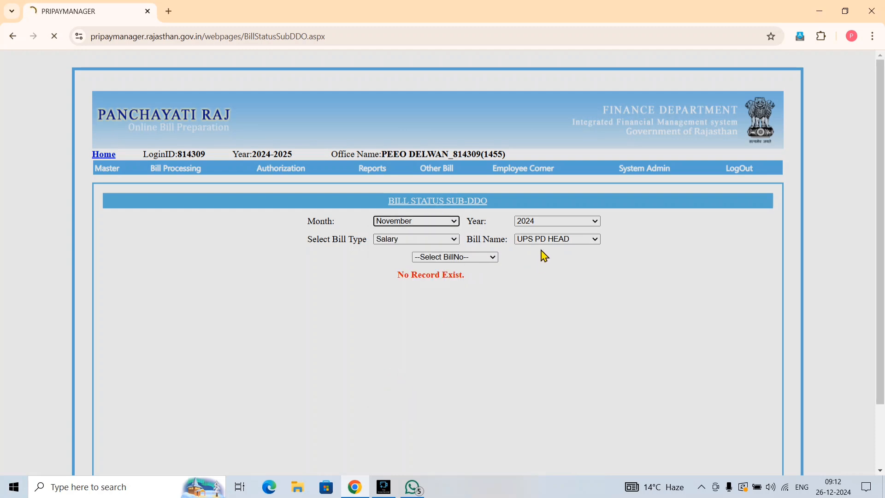
pyautogui.click(551, 222)
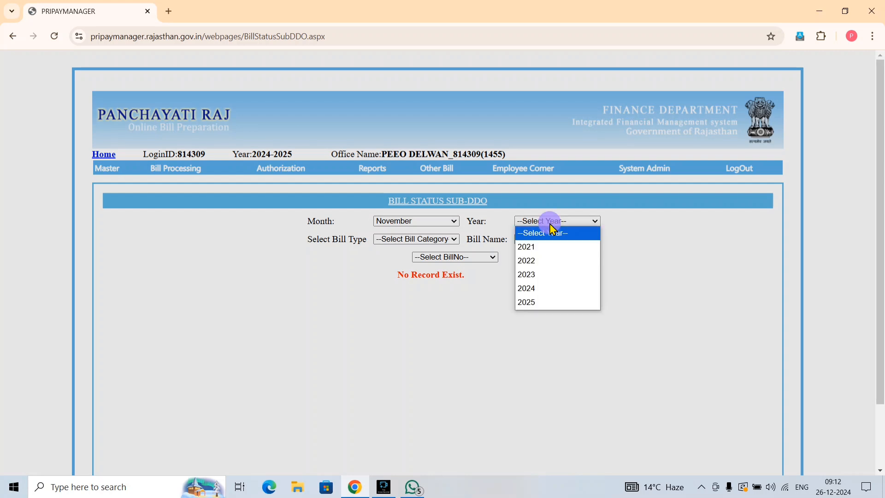
pyautogui.click(534, 291)
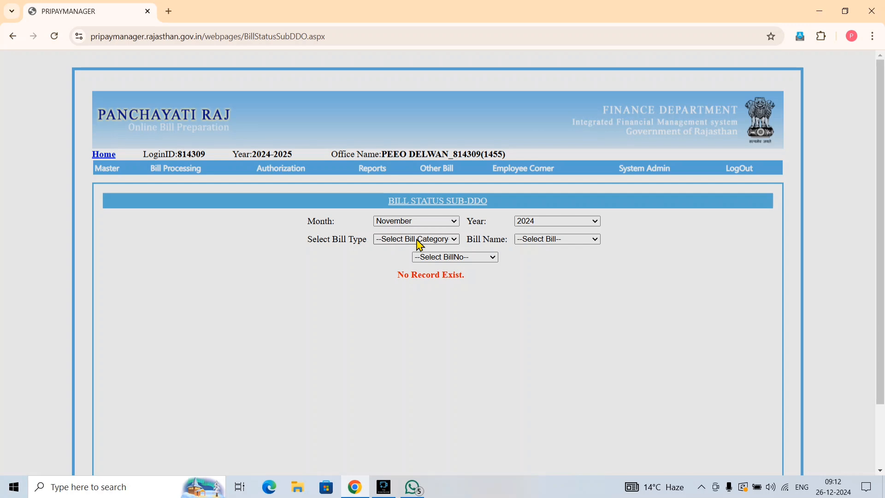
pyautogui.click(419, 243)
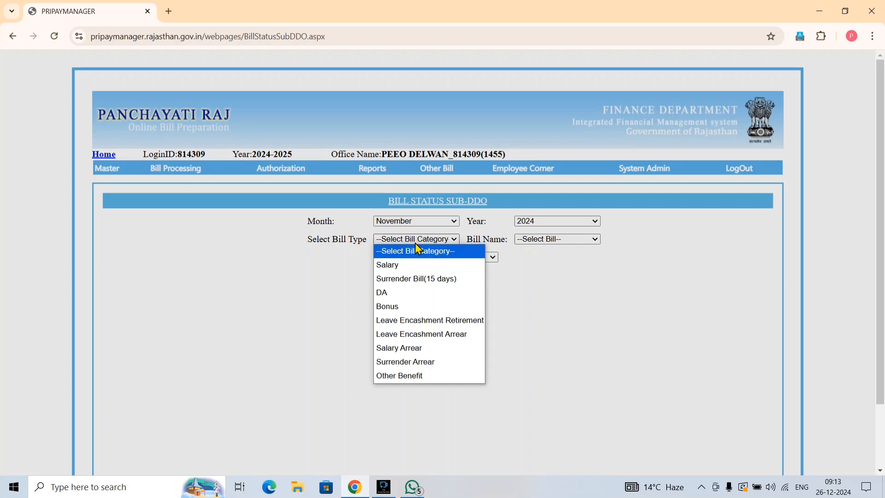
pyautogui.click(410, 264)
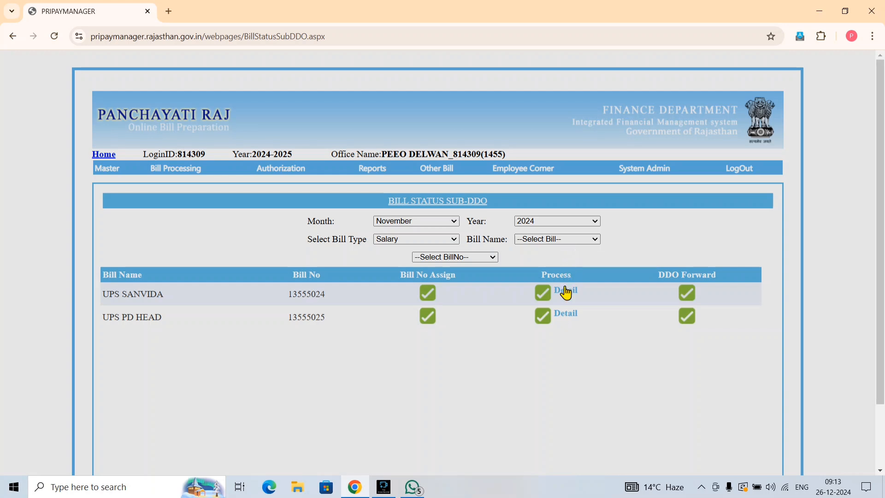
pyautogui.moveTo(565, 292)
# - Open the group-wise ECS Cash Book report and set it to November 2024, UPS PD HEAD, and the bill dated 17/11/2024
pyautogui.moveTo(384, 179)
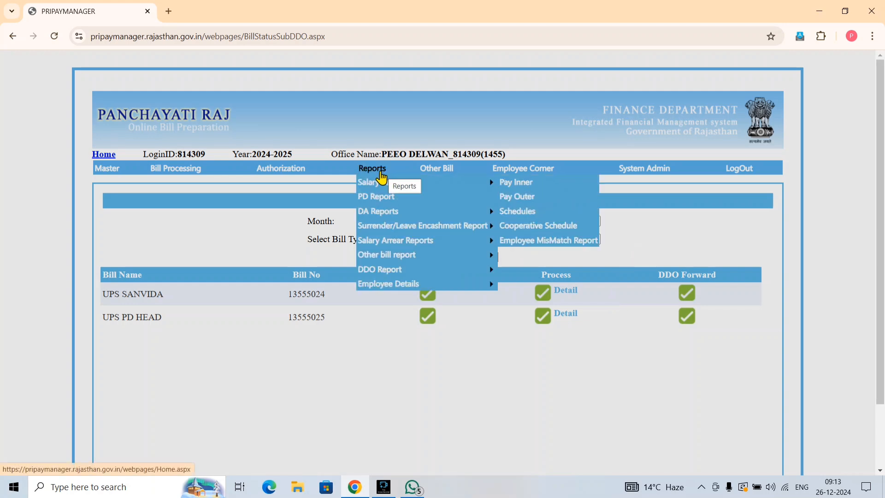
pyautogui.moveTo(386, 276)
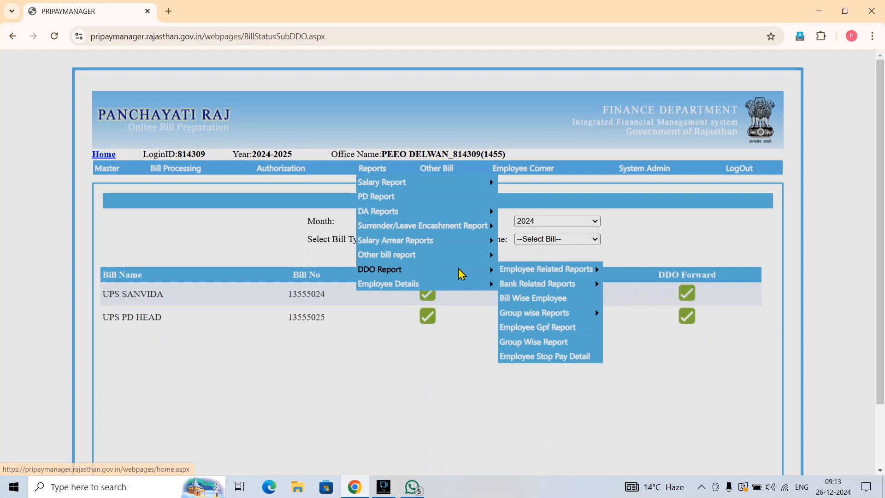
pyautogui.moveTo(526, 318)
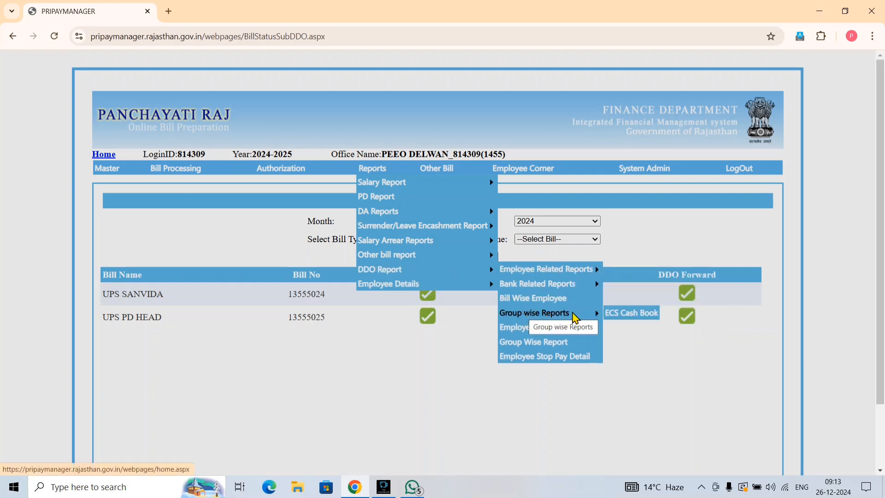
pyautogui.click(611, 317)
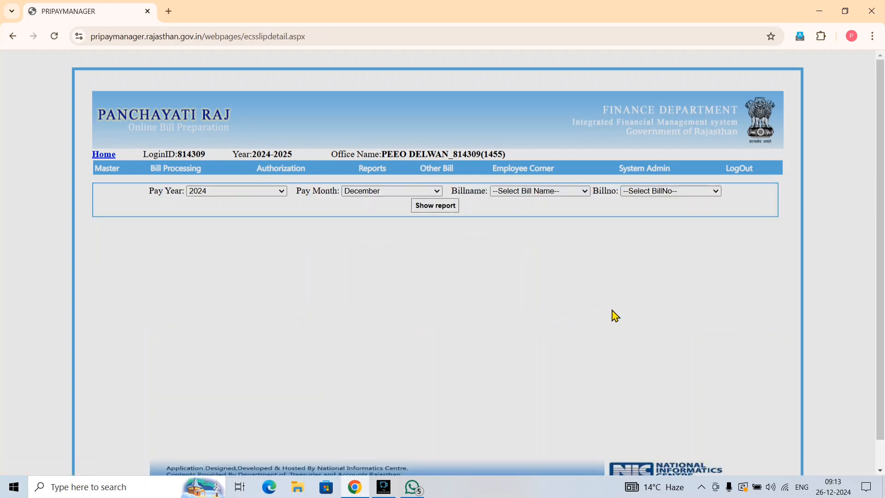
pyautogui.click(352, 191)
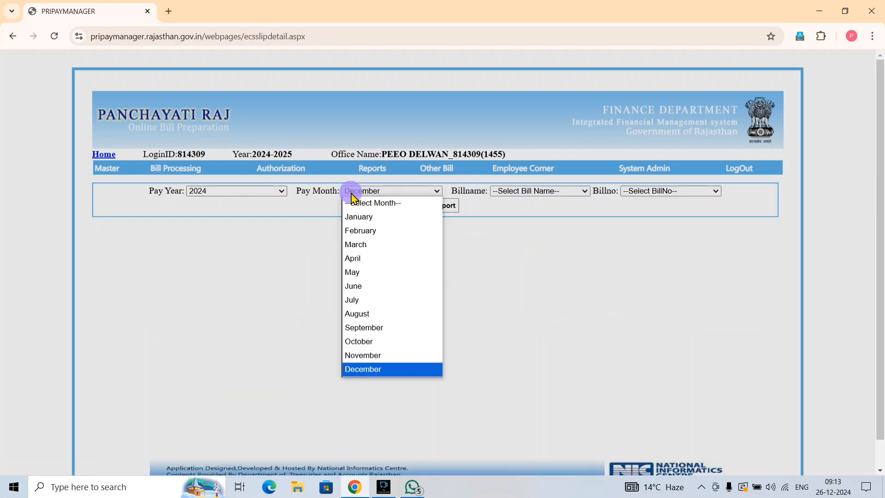
pyautogui.click(370, 356)
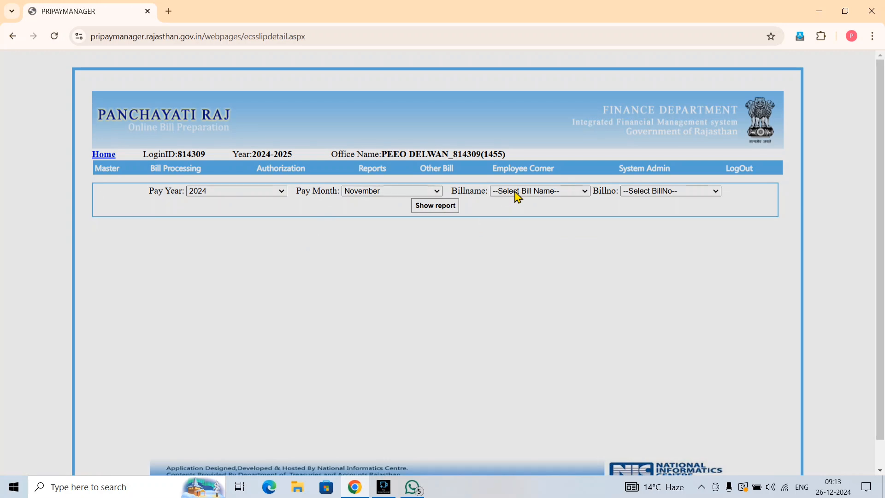
pyautogui.click(518, 197)
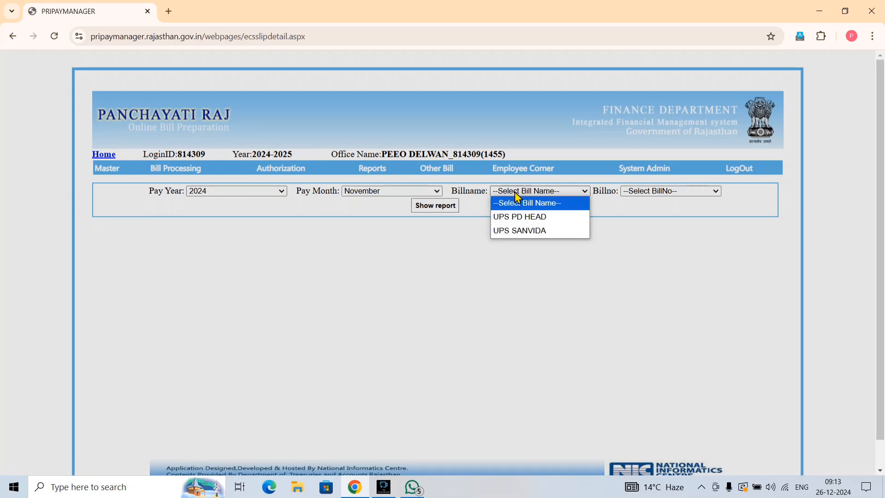
pyautogui.click(517, 218)
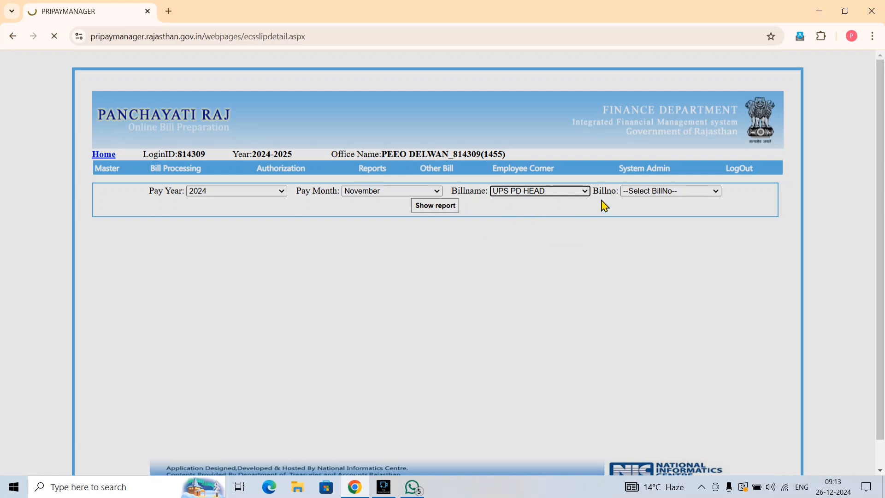
pyautogui.click(644, 194)
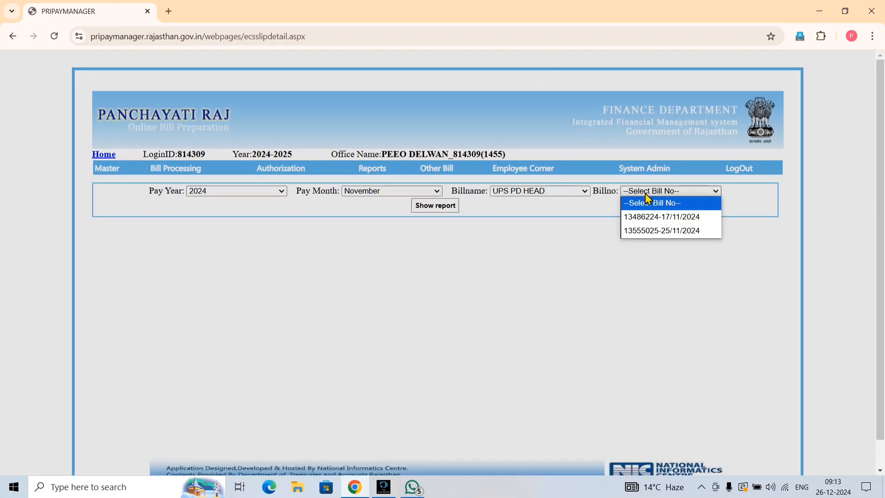
pyautogui.click(649, 217)
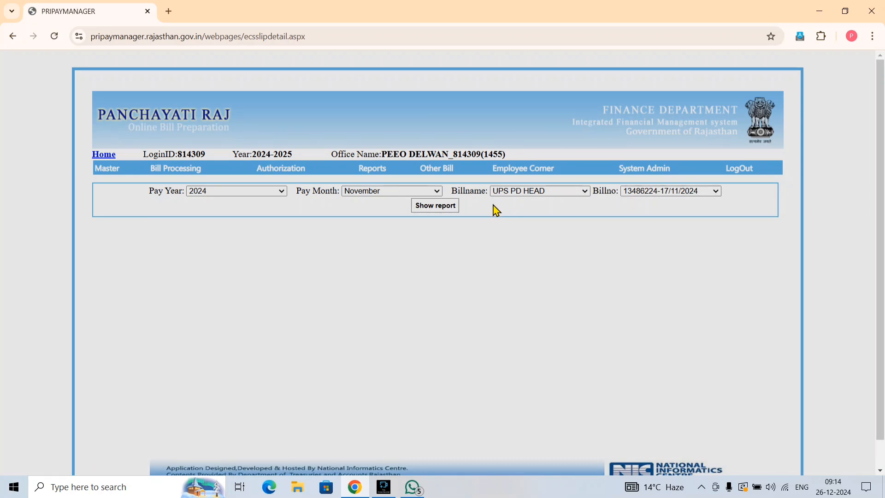
# - Generate the ECS slip report, view the downloaded PDF without the Acrobat prompt, and return to the portal's home page
pyautogui.click(440, 214)
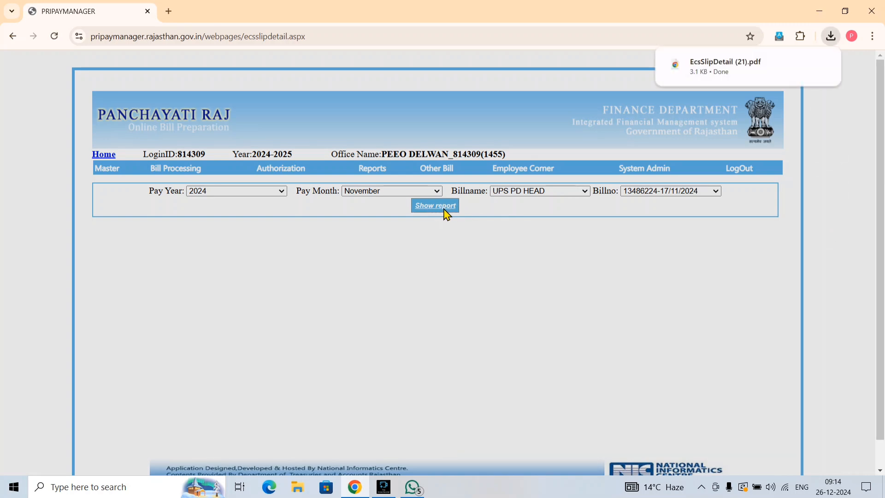
pyautogui.click(722, 65)
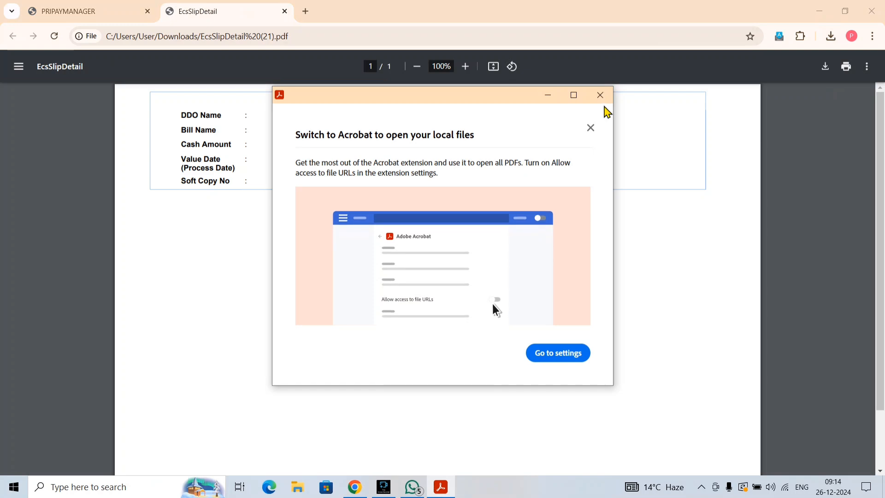
pyautogui.click(600, 96)
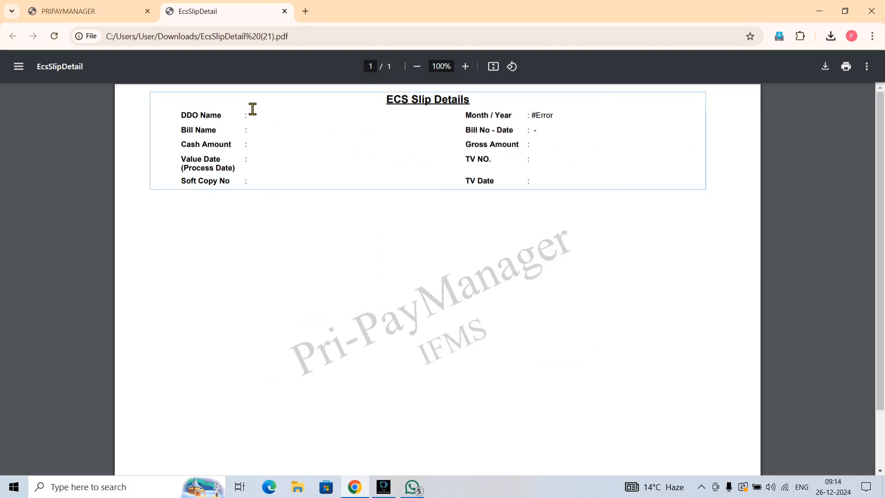
pyautogui.click(123, 13)
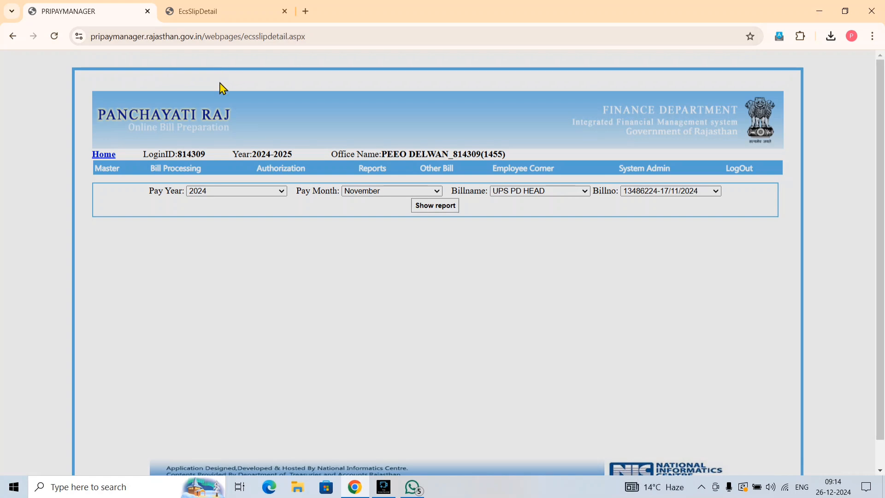
pyautogui.click(108, 155)
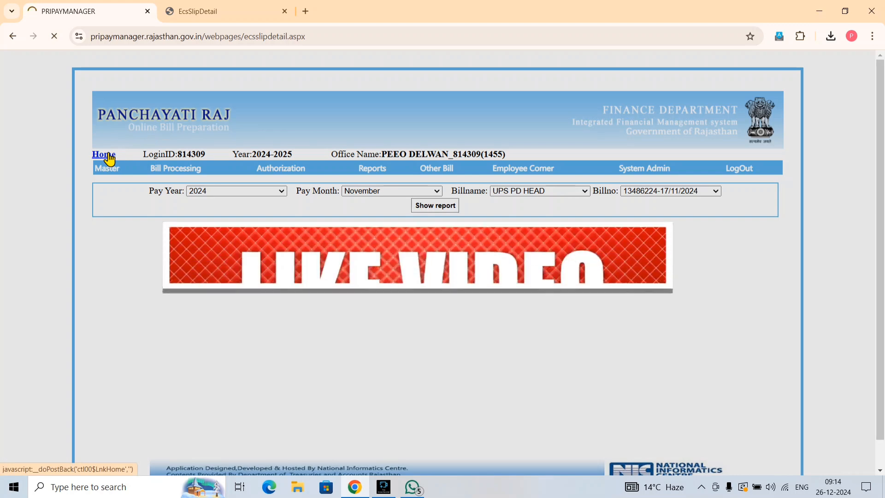